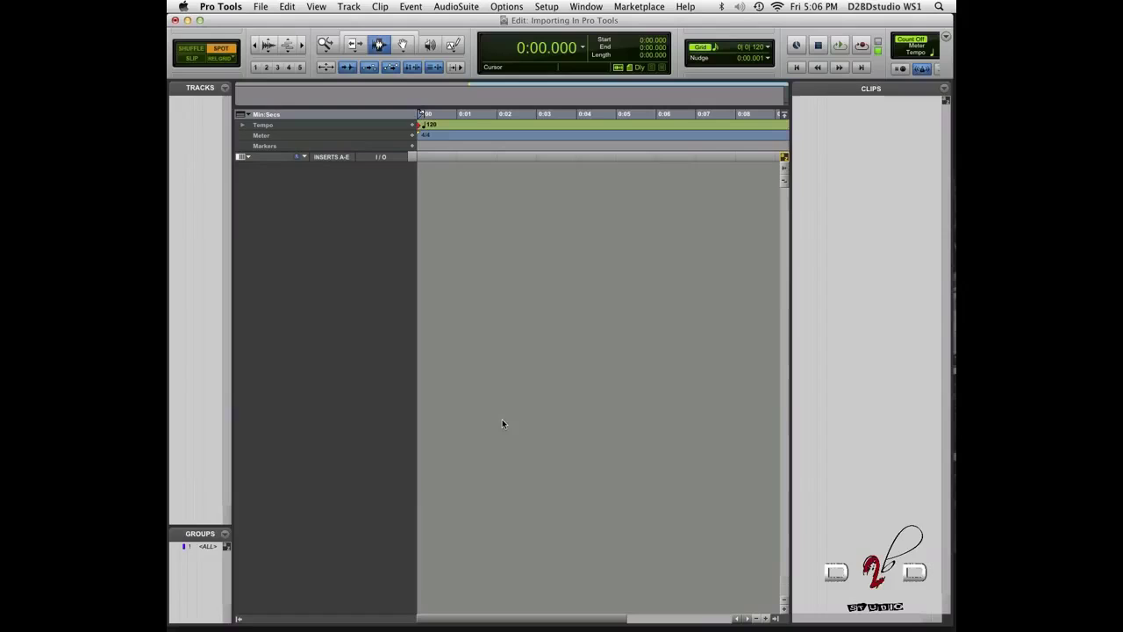
# Step: Show the Processing page of Setup > Preferences, with its Import options
pyautogui.click(544, 7)
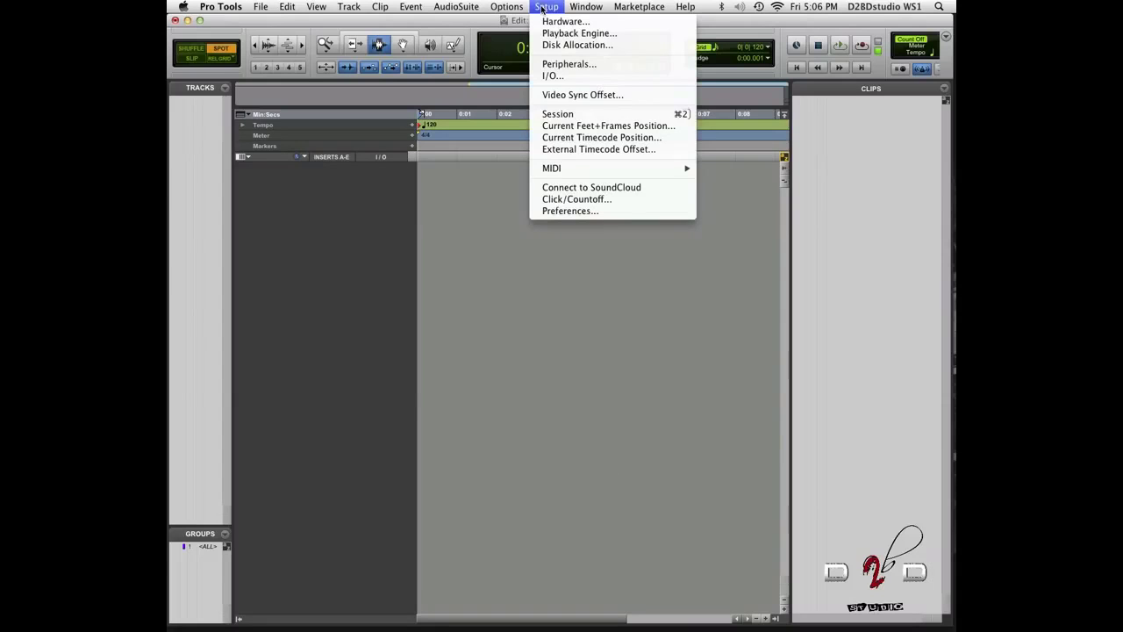
pyautogui.click(579, 210)
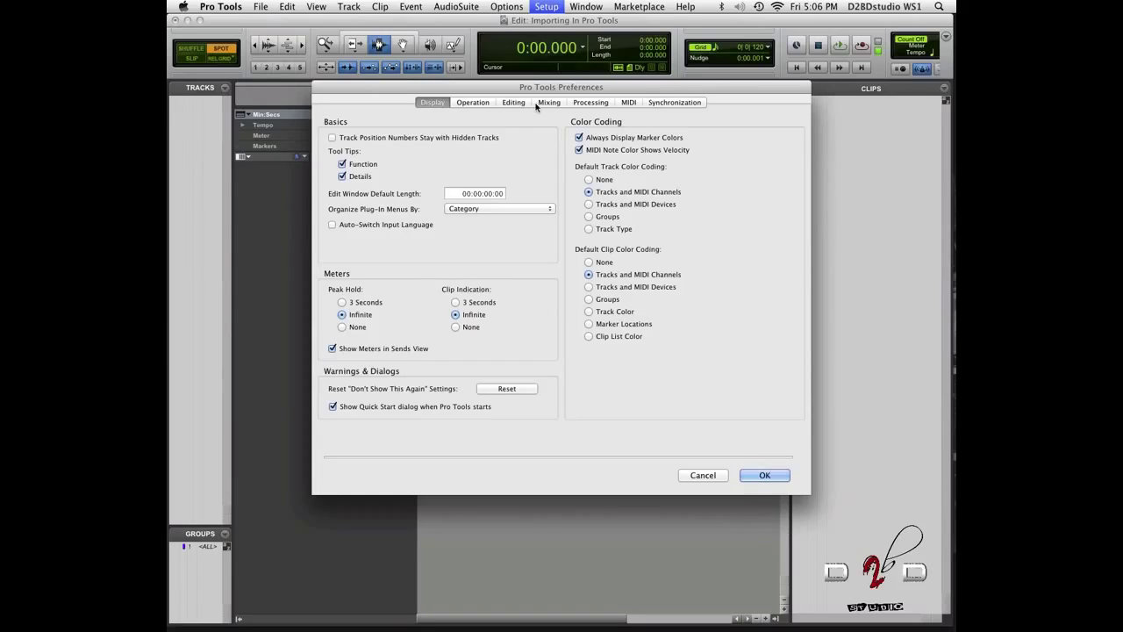
pyautogui.click(596, 107)
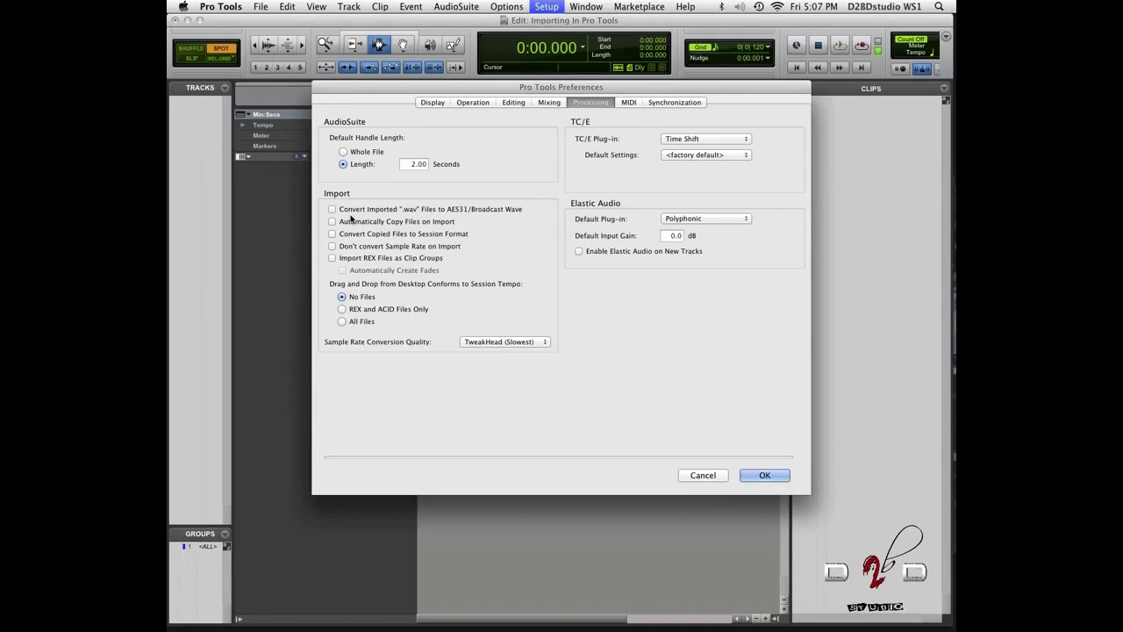
# Step: Enable Convert Imported .wav Files to AES31/Broadcast Wave and Automatically Copy Files on Import
pyautogui.click(333, 210)
pyautogui.click(332, 222)
pyautogui.click(333, 222)
pyautogui.click(333, 222)
# Step: Dismiss Preferences without applying changes and start a new session setup
pyautogui.click(700, 478)
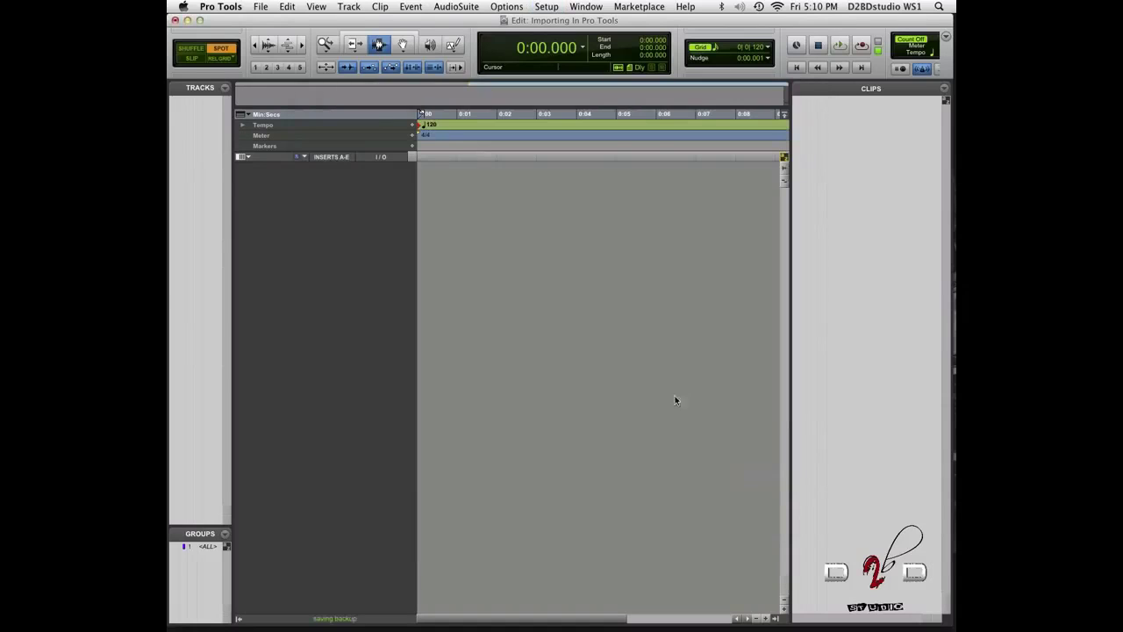
pyautogui.click(260, 6)
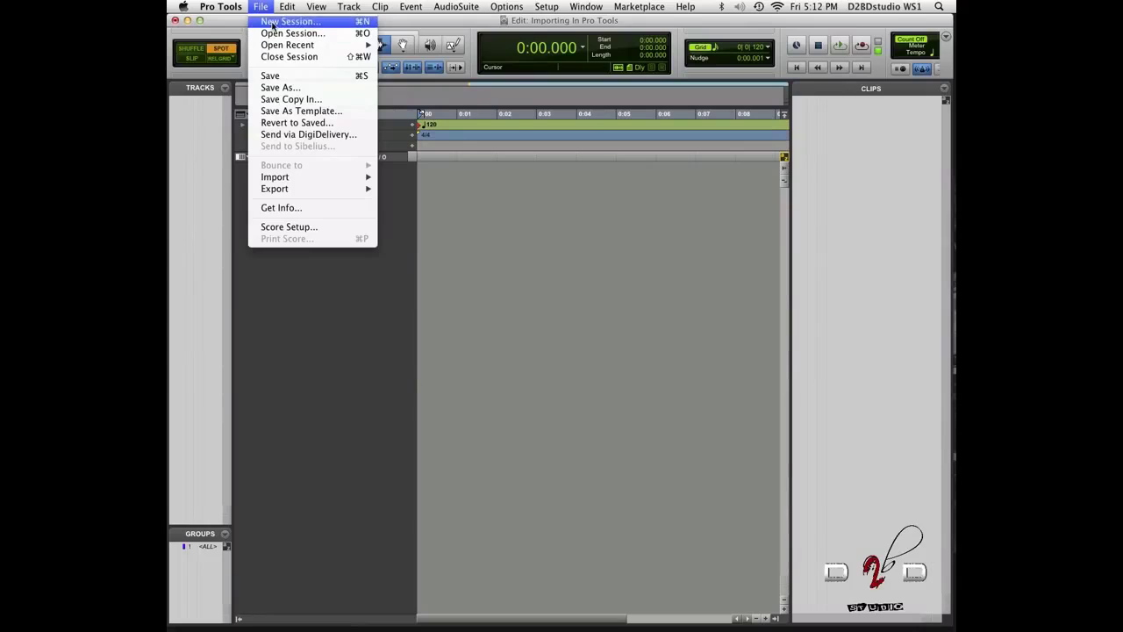
pyautogui.click(273, 21)
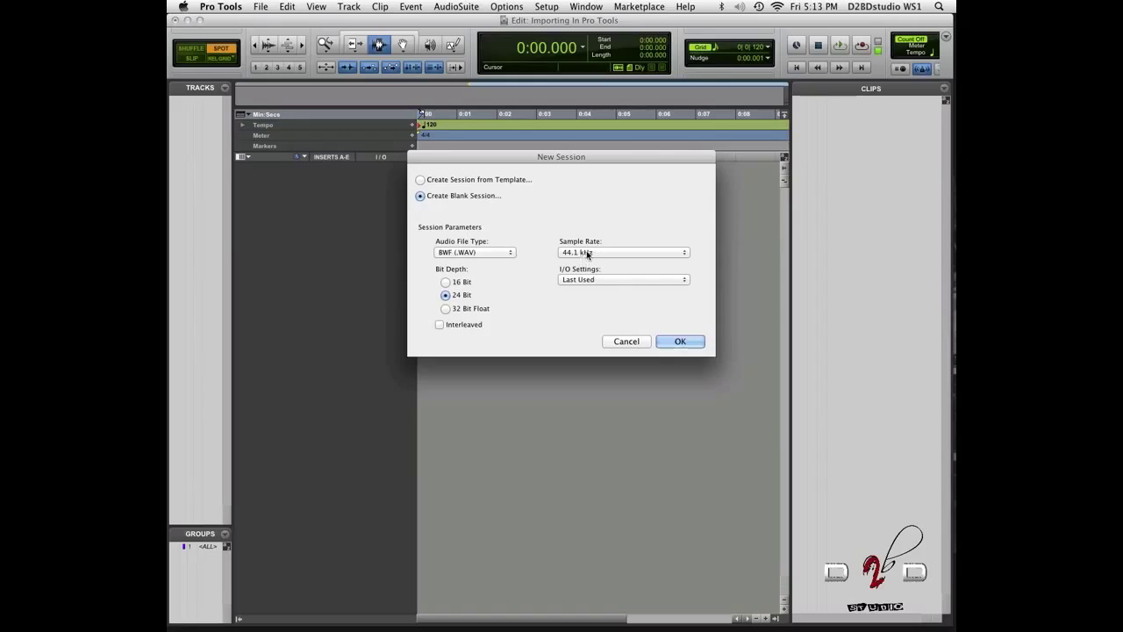
# Step: Choose 48 kHz as the new session's sample rate, then cancel the session setup
pyautogui.click(638, 254)
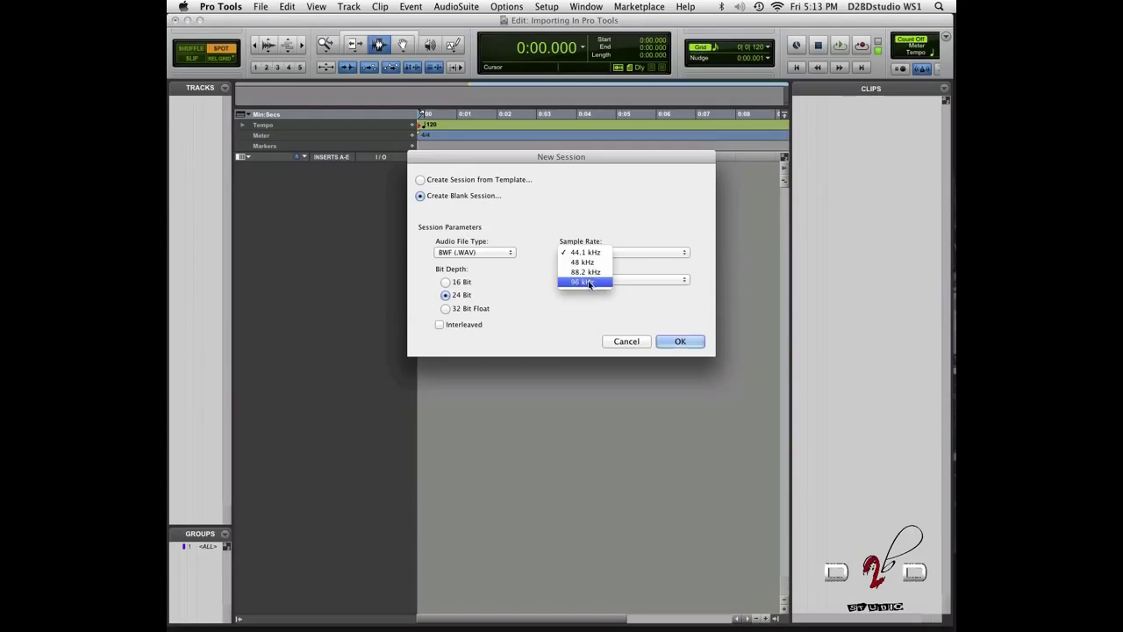
pyautogui.click(584, 307)
pyautogui.click(583, 256)
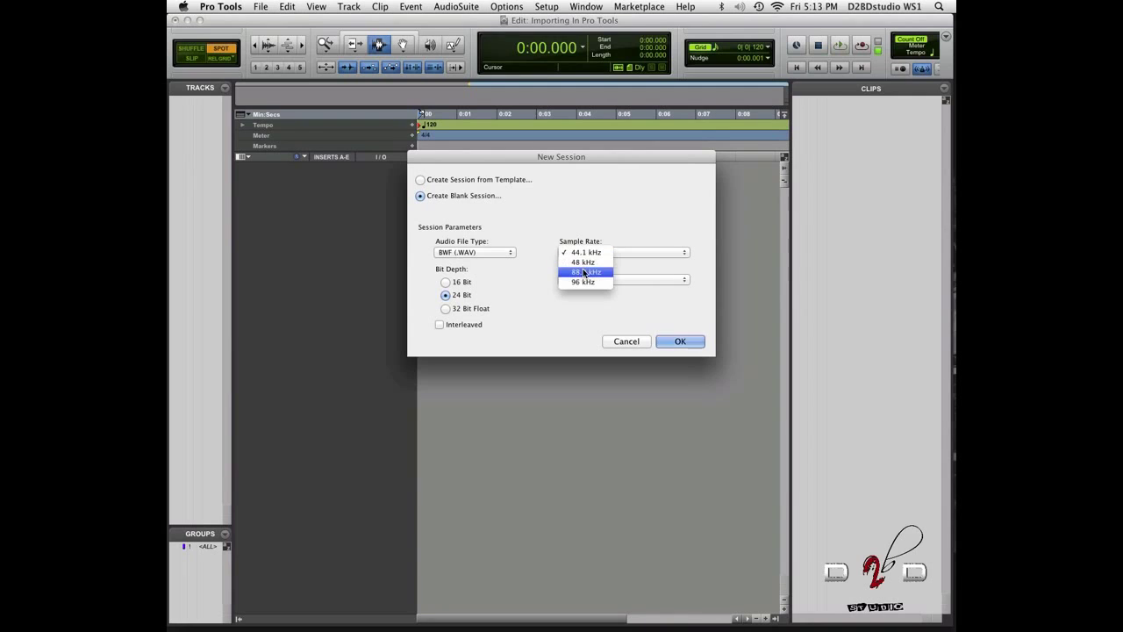
pyautogui.click(582, 263)
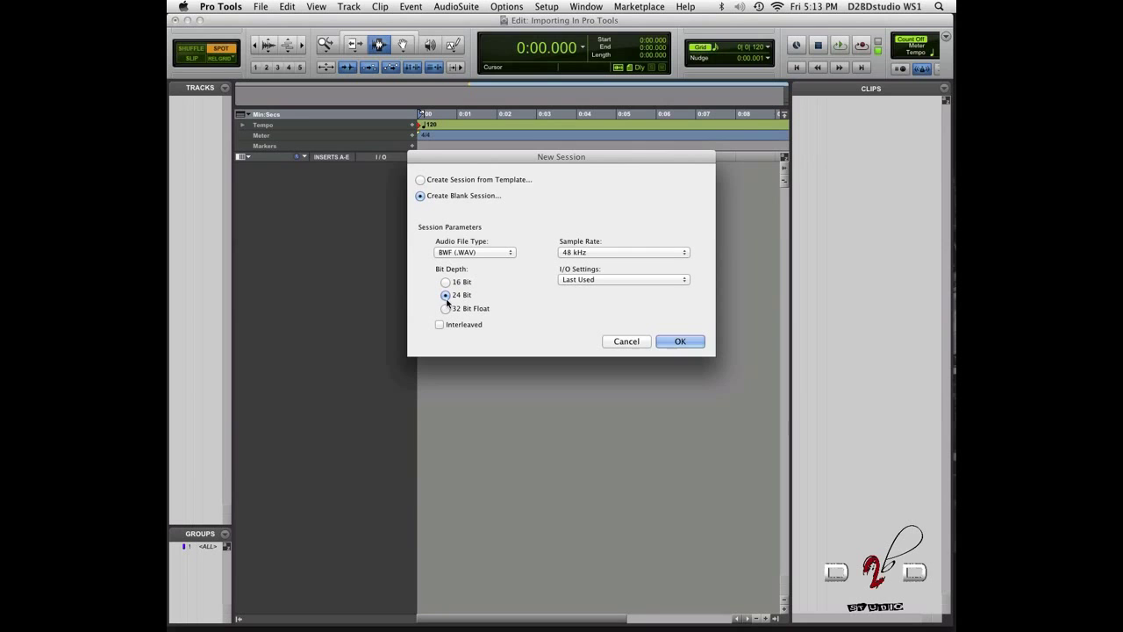
pyautogui.click(638, 342)
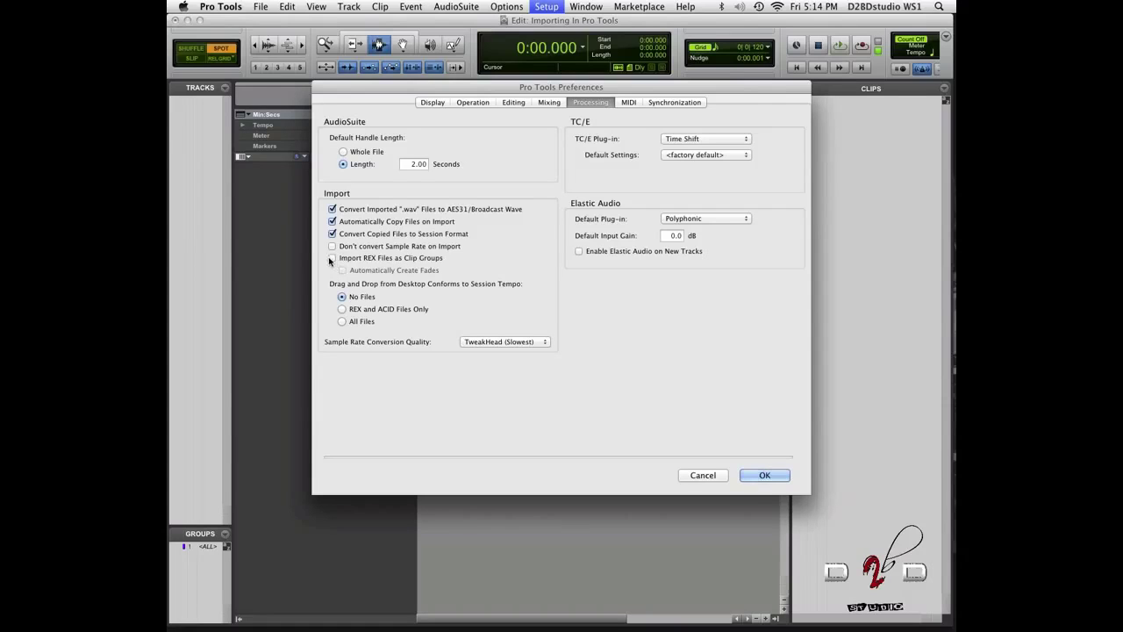
# Step: Turn on Import REX Files as Clip Groups in the Processing preferences
pyautogui.click(332, 259)
# Step: Set desktop drag-and-drop tempo conforming to REX and ACID Files Only
pyautogui.click(341, 310)
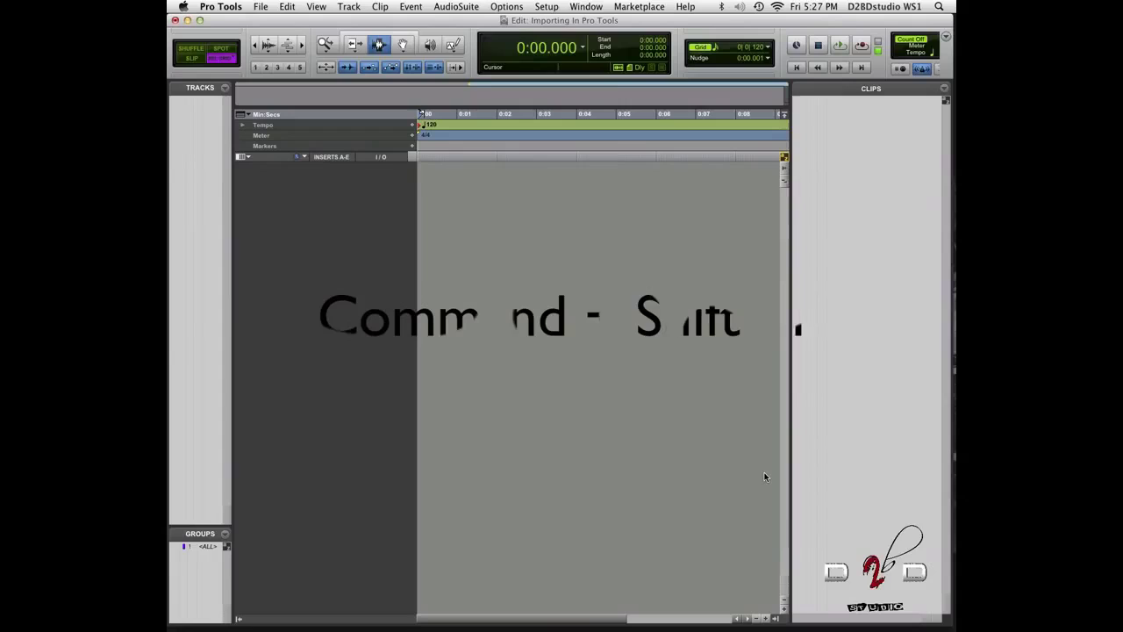
pyautogui.press('super+shift+i')
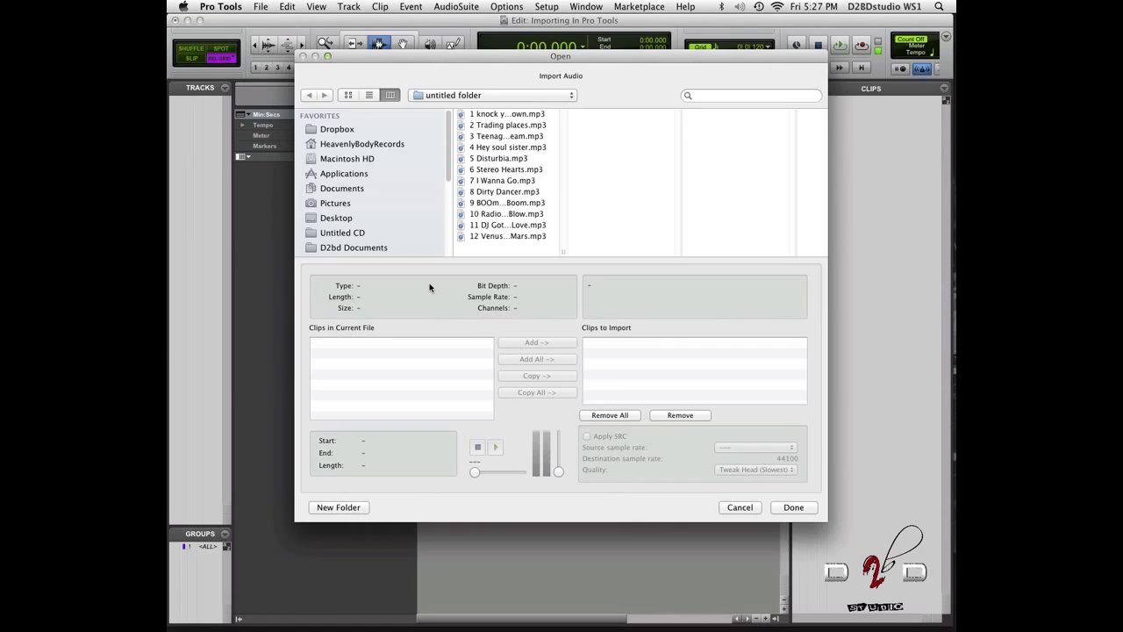
pyautogui.press('Escape')
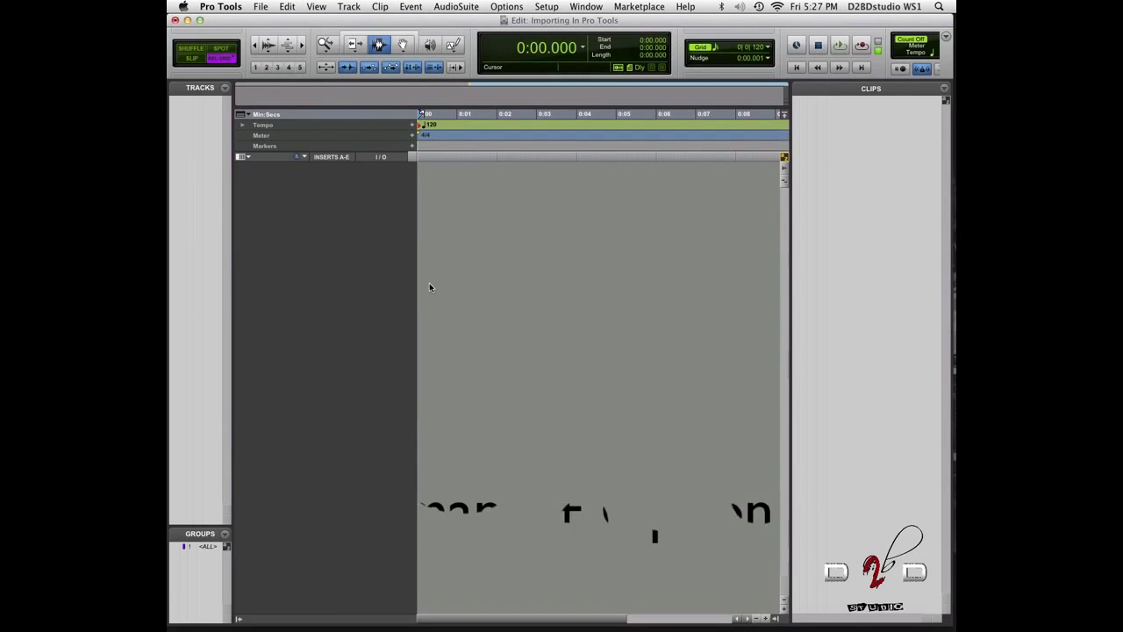
pyautogui.press('super+alt+i')
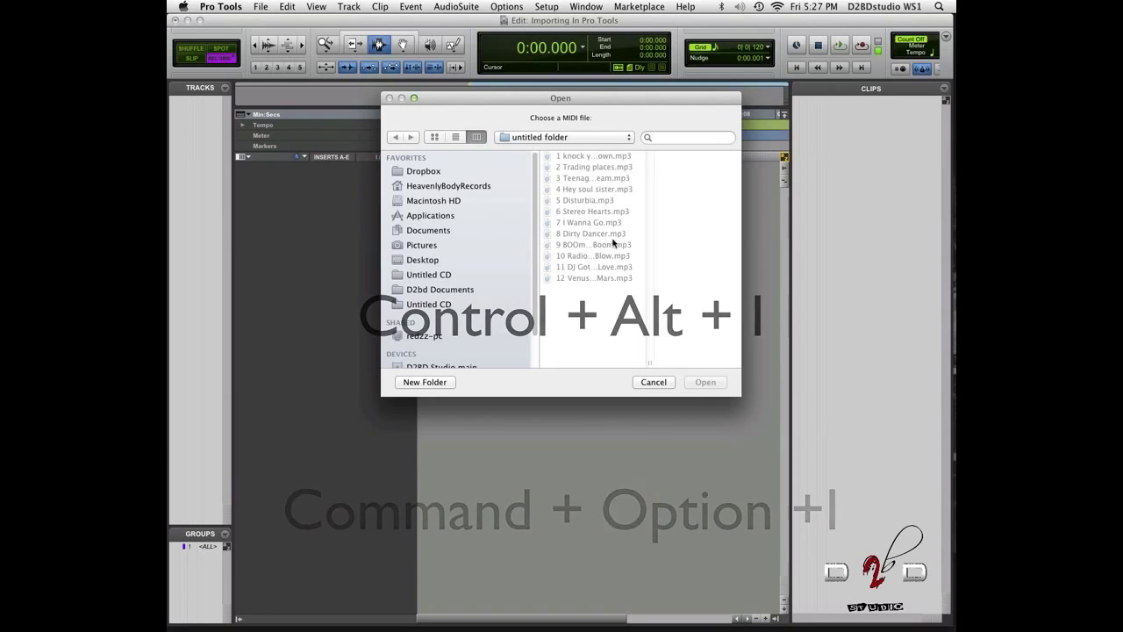
pyautogui.click(662, 382)
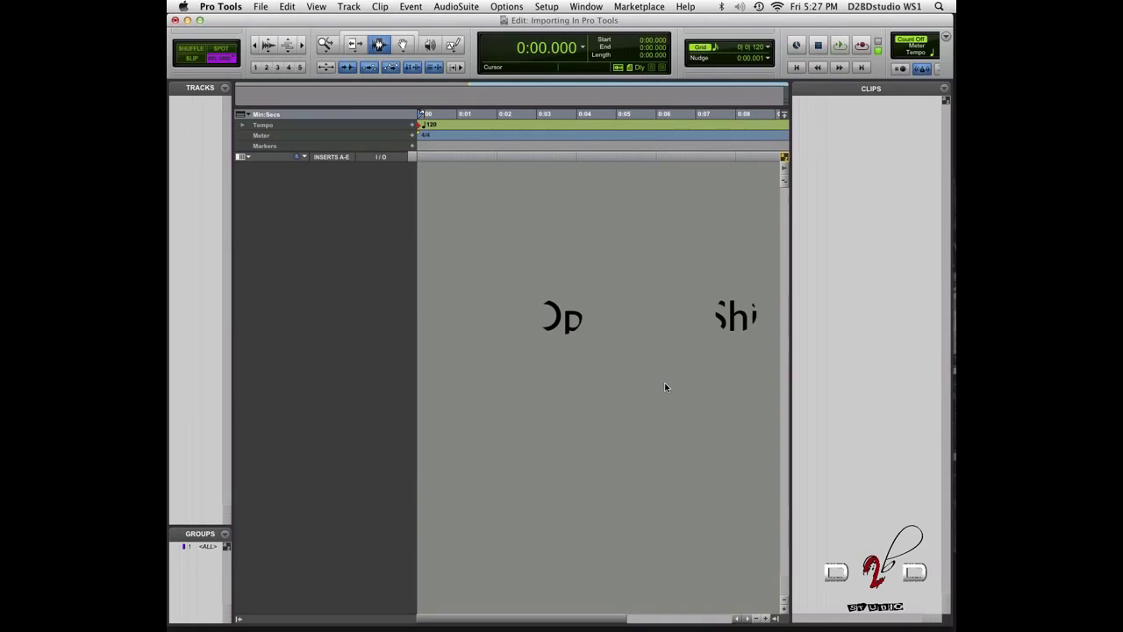
pyautogui.press('super+alt+shift+i')
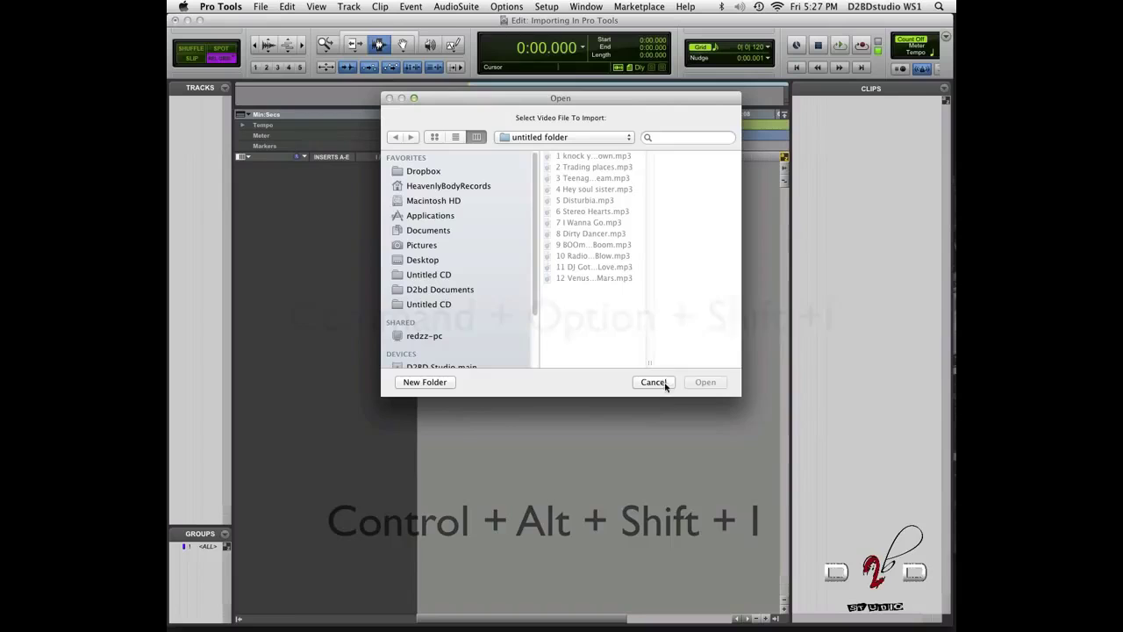
pyautogui.scroll(-4, 412, 232)
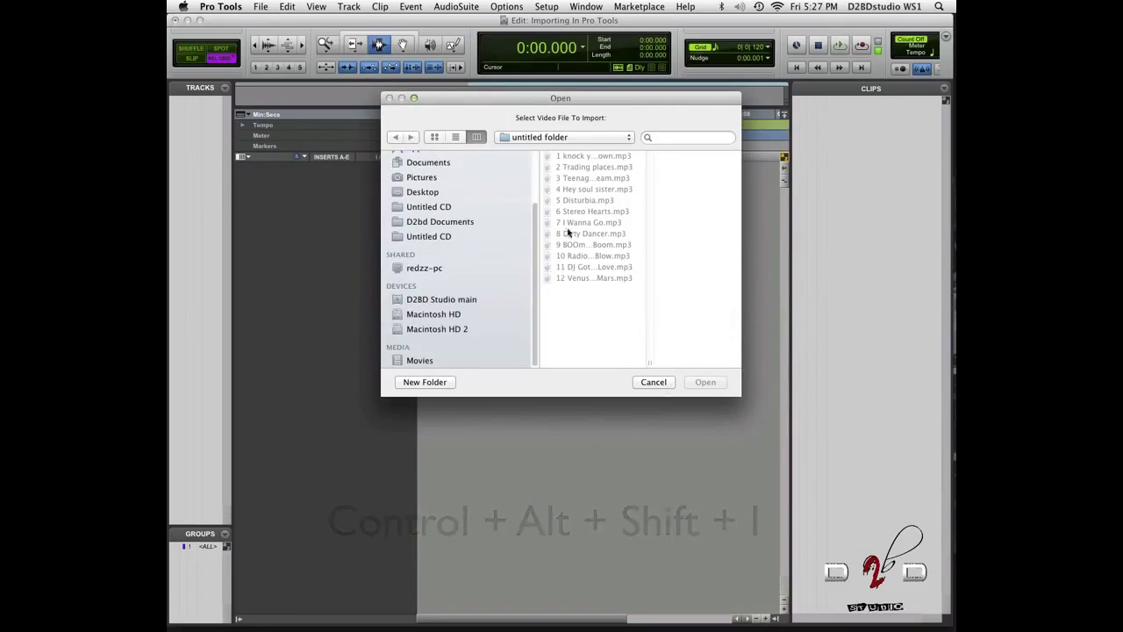
pyautogui.scroll(3, 423, 258)
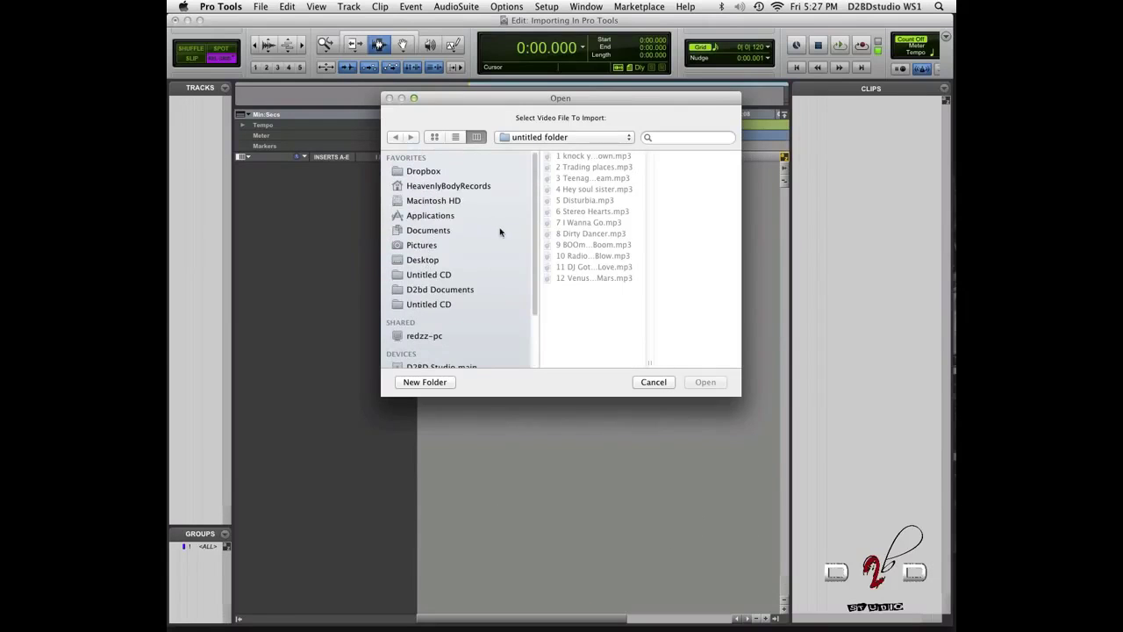
pyautogui.click(659, 383)
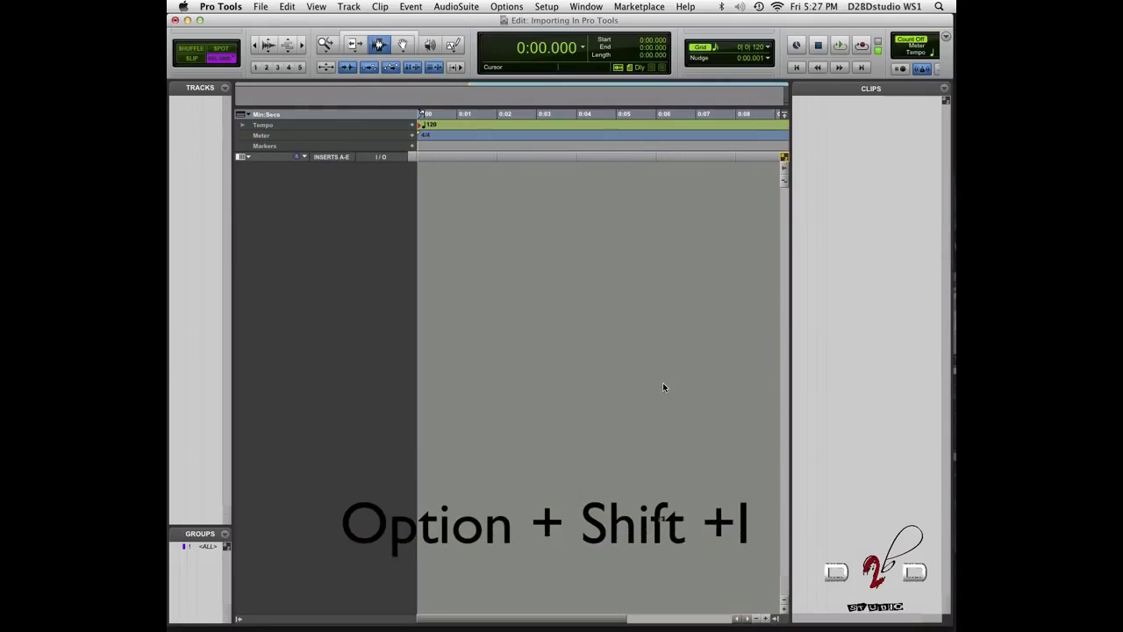
pyautogui.hotkey('alt', 'shift', 'i')
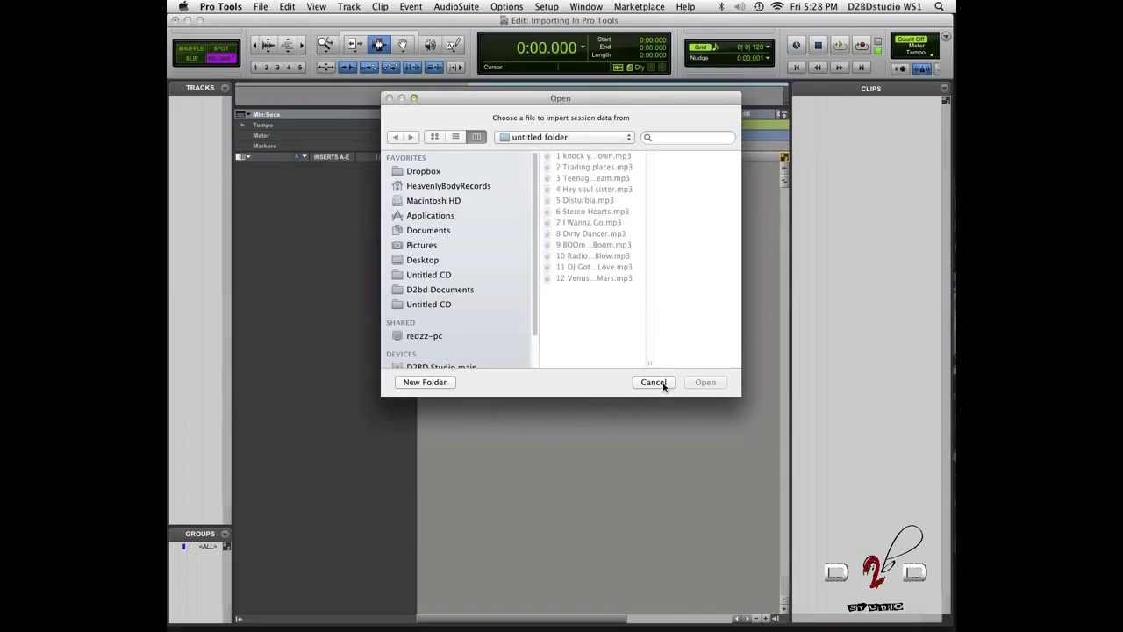
pyautogui.click(654, 382)
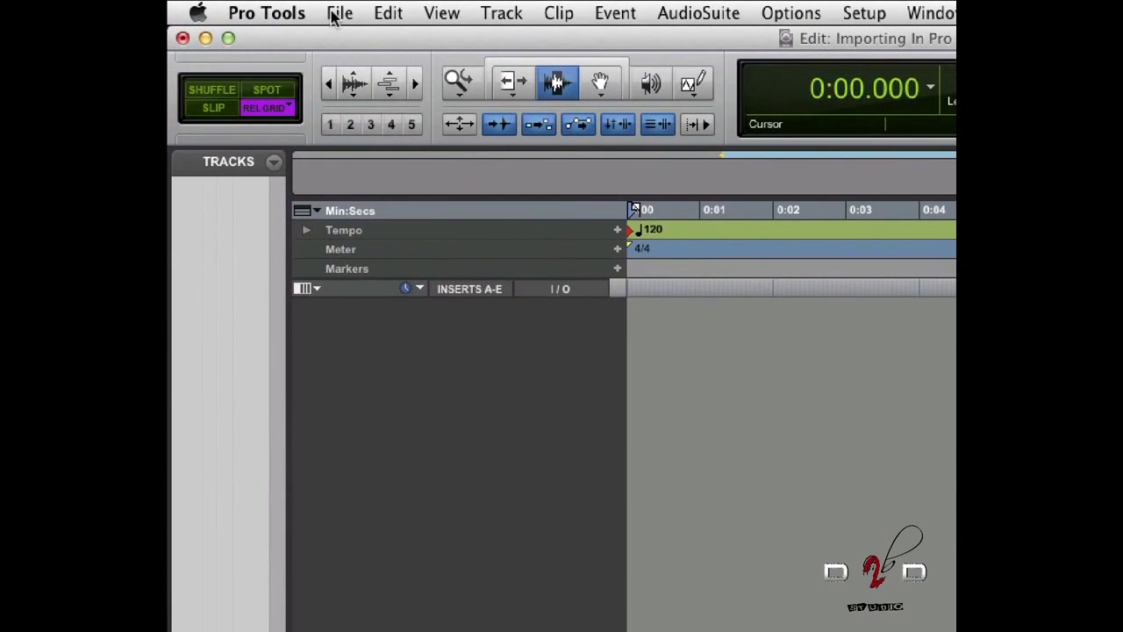
# Step: Bring up the Import Audio dialog through File > Import > Audio
pyautogui.click(337, 15)
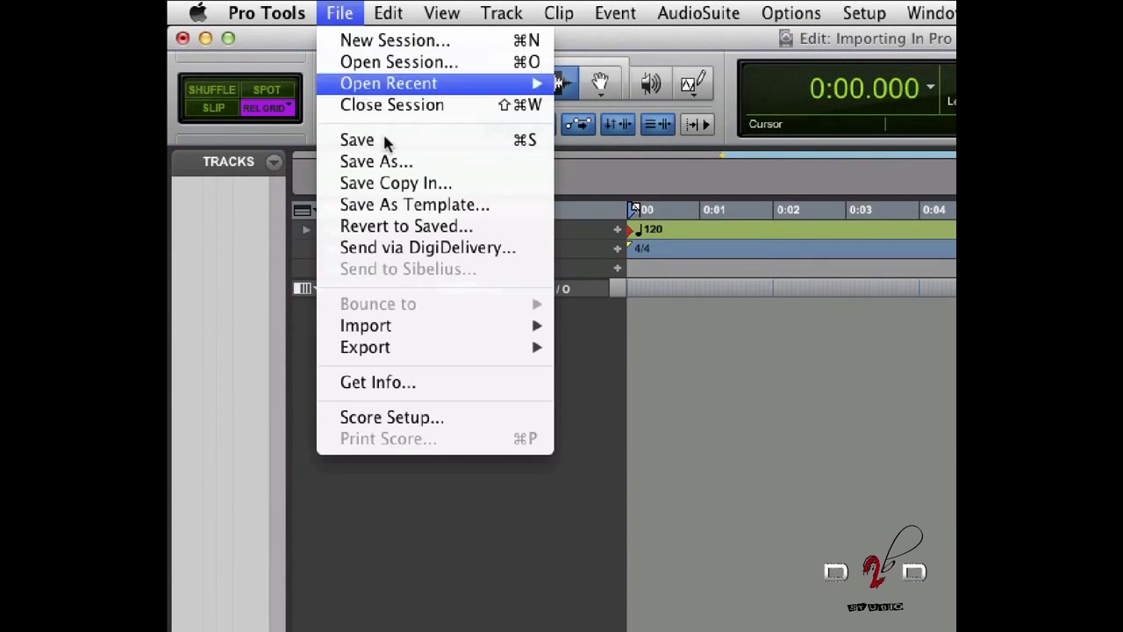
pyautogui.moveTo(416, 331)
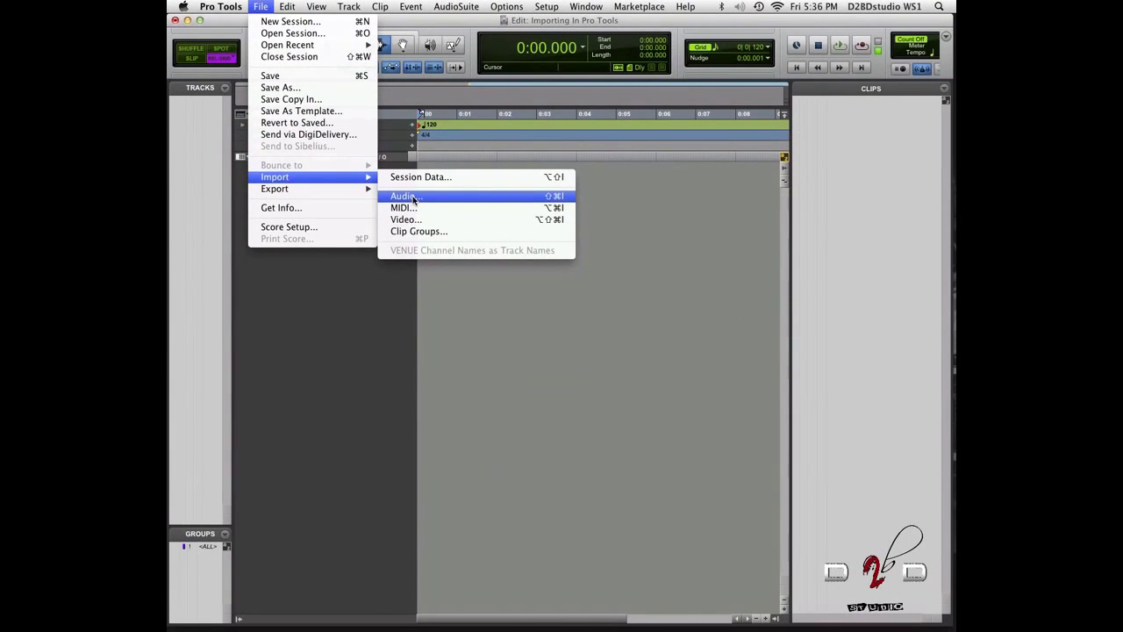
pyautogui.click(413, 200)
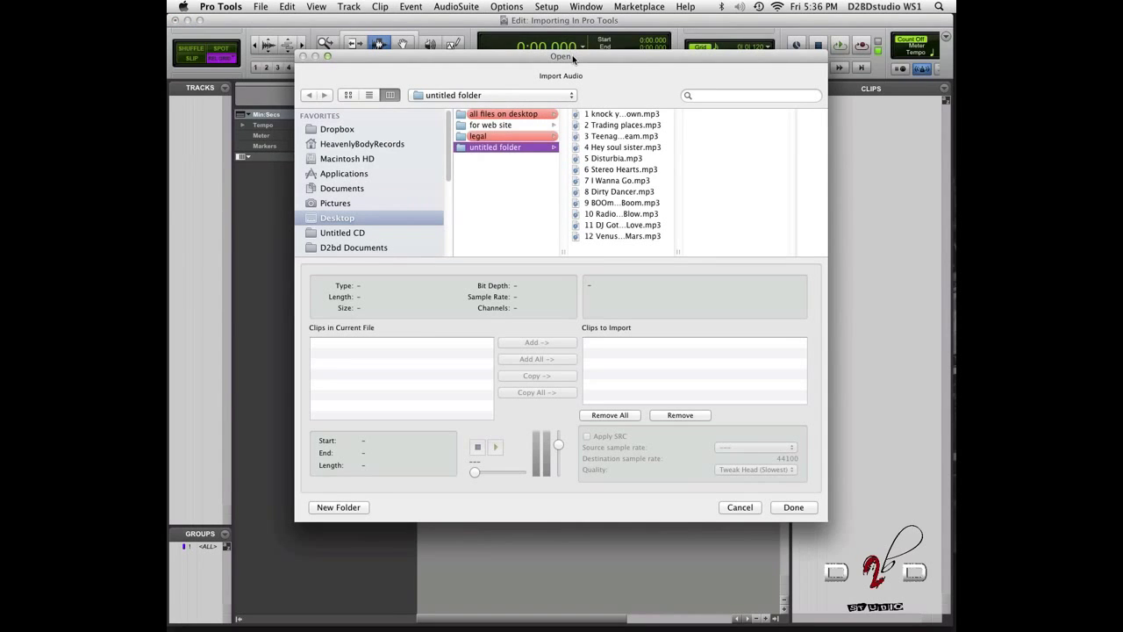
pyautogui.moveTo(573, 59); pyautogui.dragTo(541, 61)
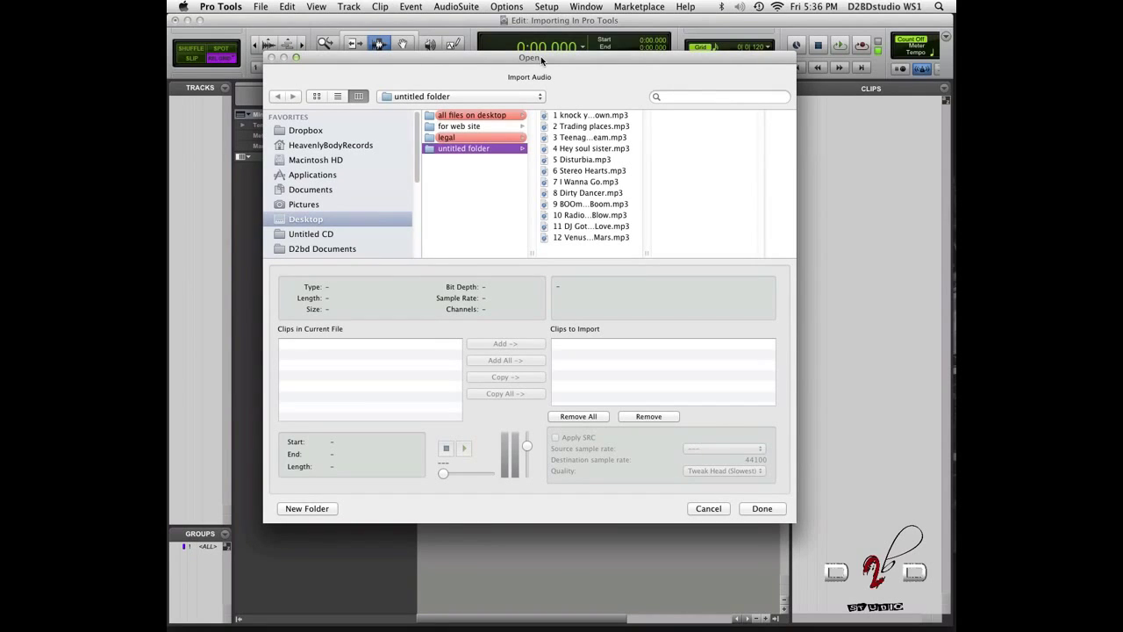
pyautogui.click(573, 118)
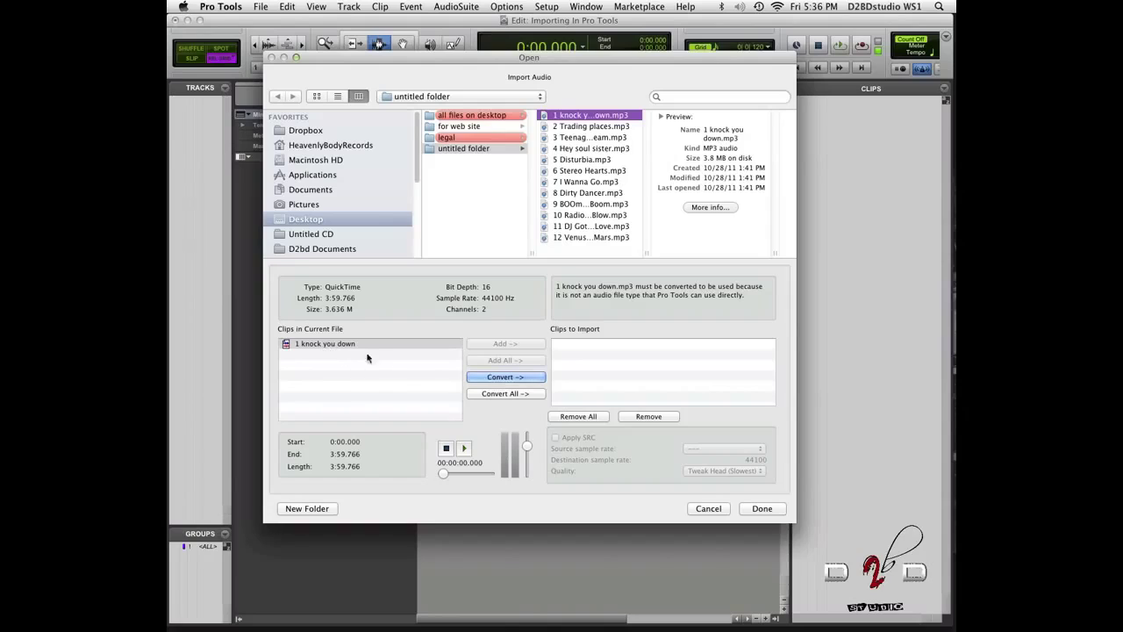
pyautogui.click(484, 378)
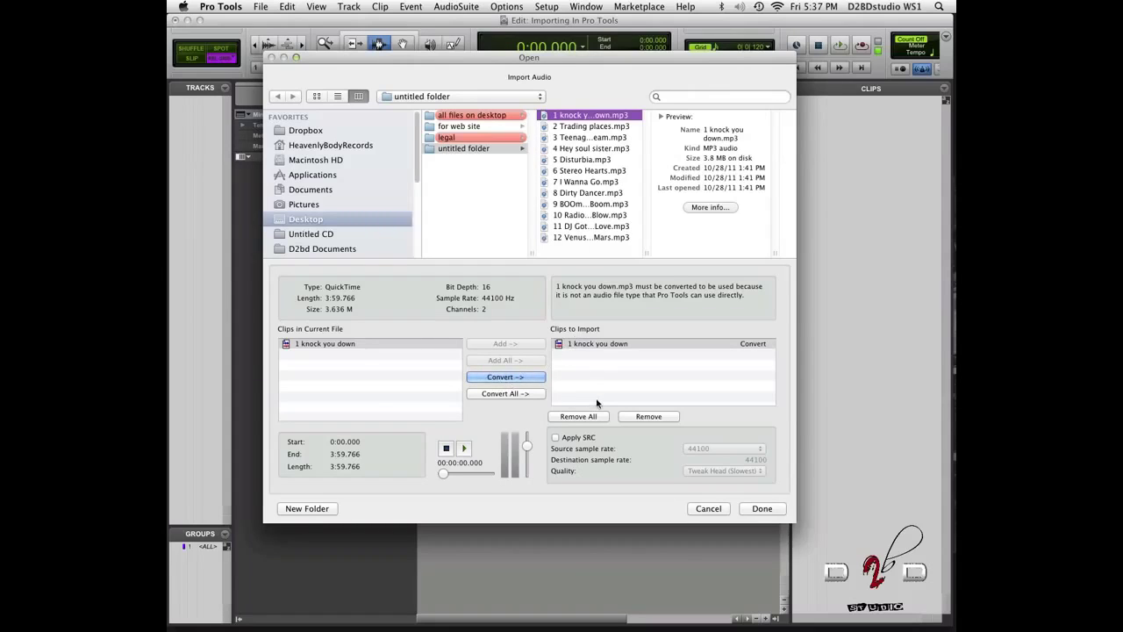
pyautogui.click(641, 418)
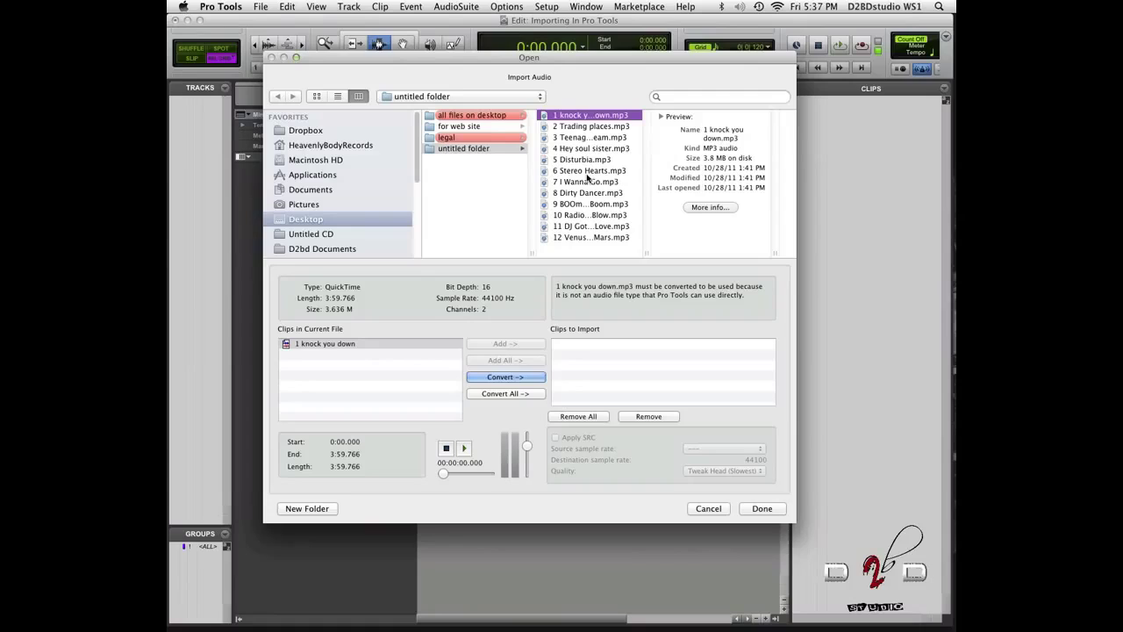
pyautogui.keyDown('shift'); pyautogui.click(586, 173); pyautogui.keyUp('shift')
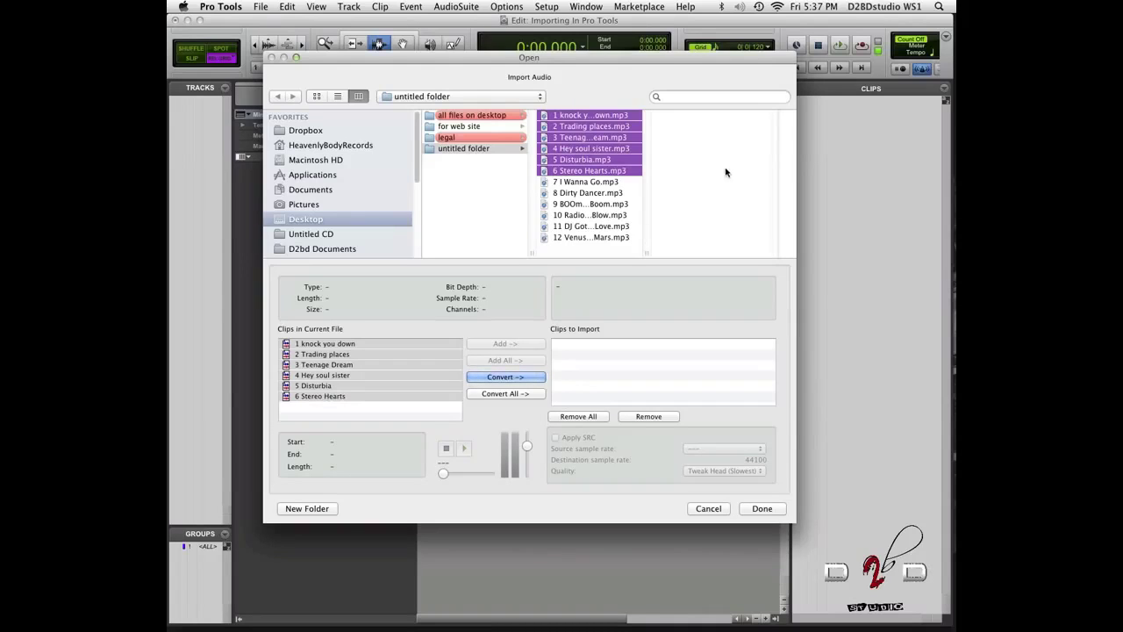
pyautogui.click(473, 149)
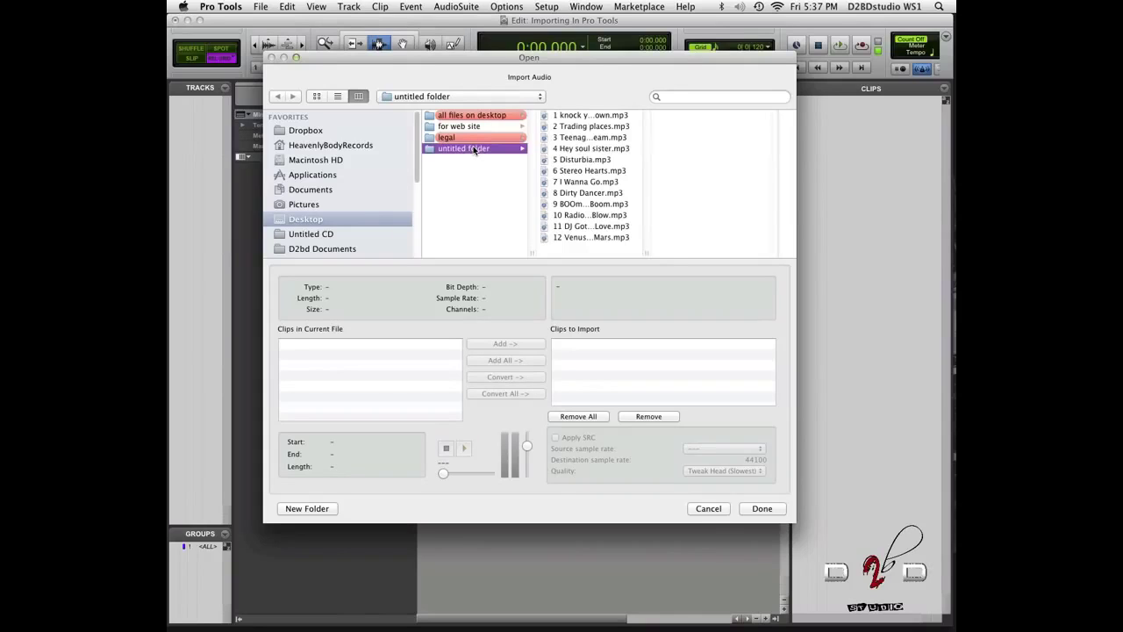
pyautogui.click(580, 116)
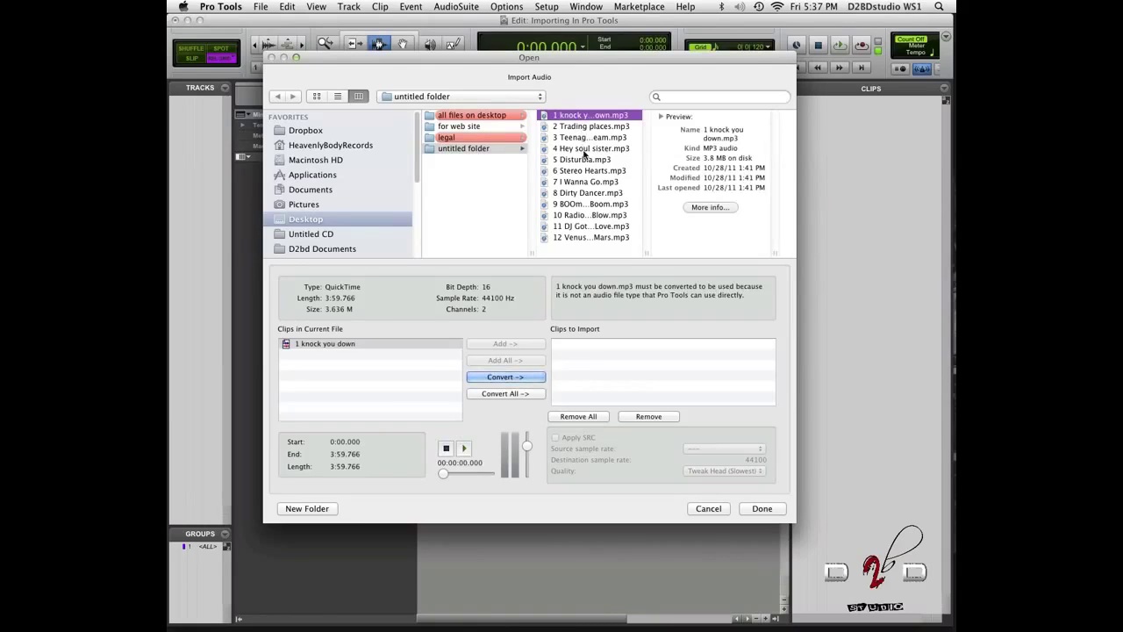
pyautogui.keyDown('super'); pyautogui.click(584, 148); pyautogui.keyUp('super')
pyautogui.keyDown('super'); pyautogui.click(577, 181); pyautogui.keyUp('super')
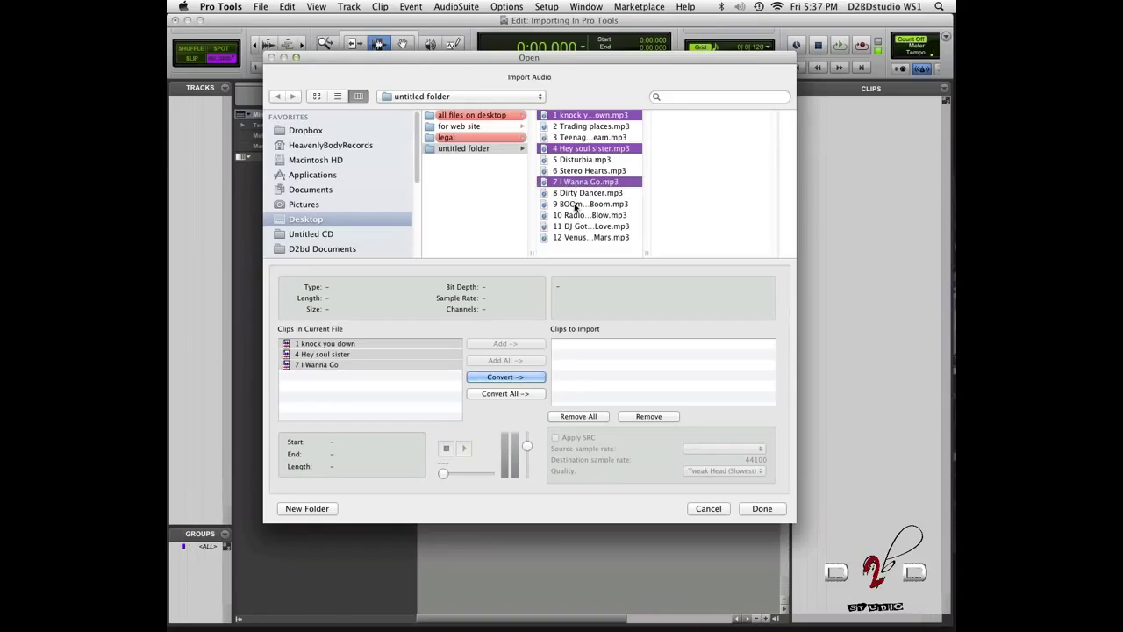
pyautogui.keyDown('super'); pyautogui.click(577, 216); pyautogui.keyUp('super')
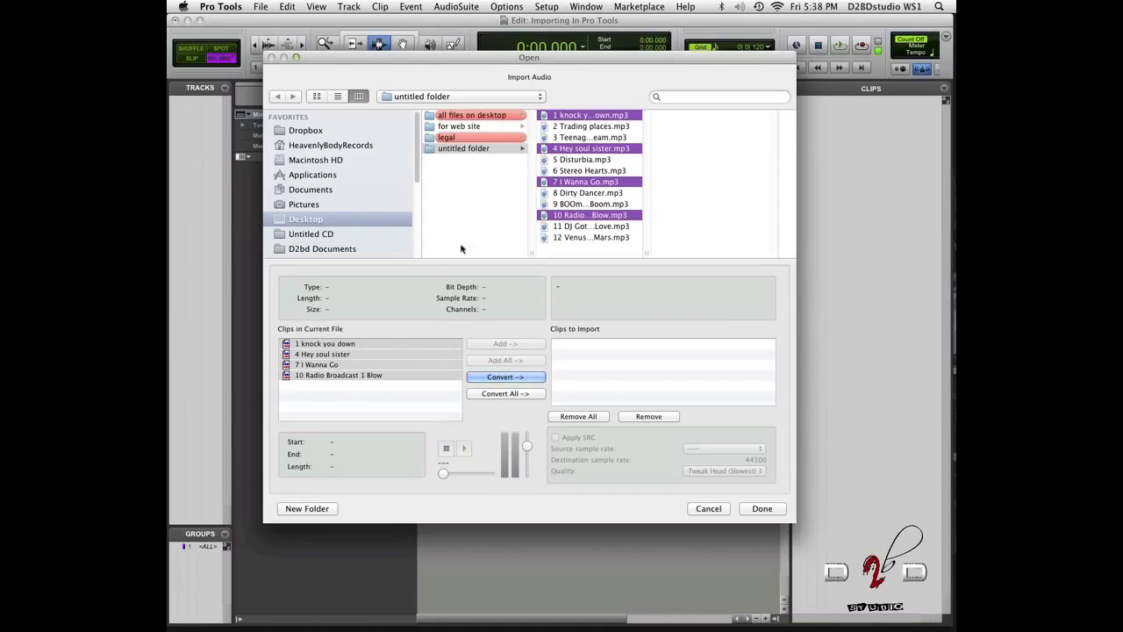
pyautogui.click(474, 218)
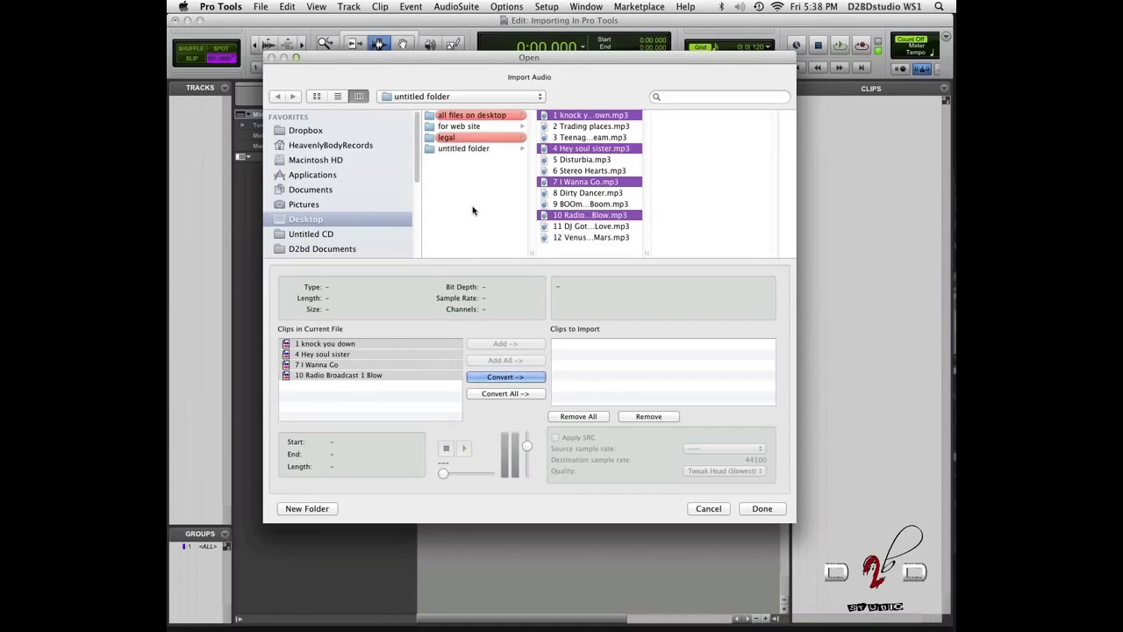
# Step: Select 2 Trading places.mp3 in the untitled folder and preview it at lowered volume
pyautogui.click(465, 149)
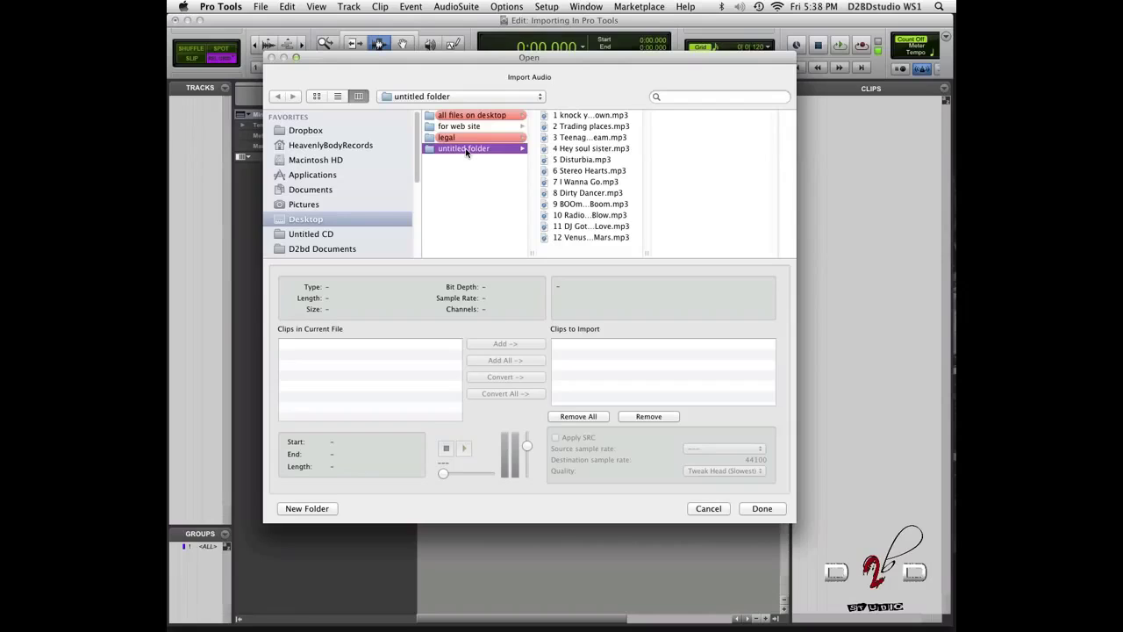
pyautogui.click(578, 131)
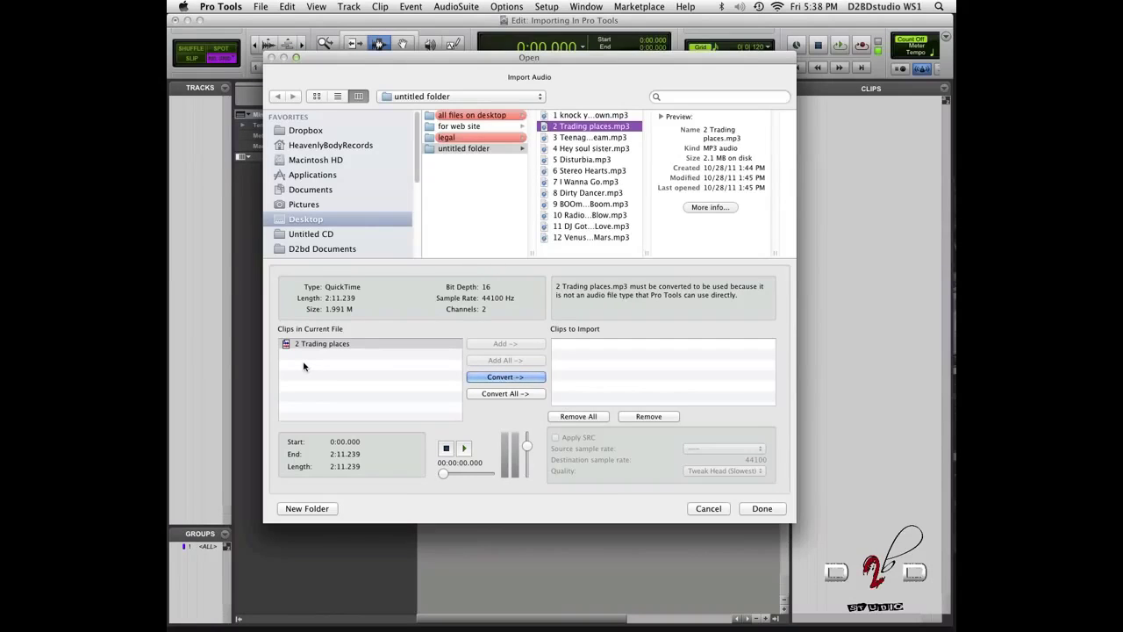
pyautogui.click(465, 449)
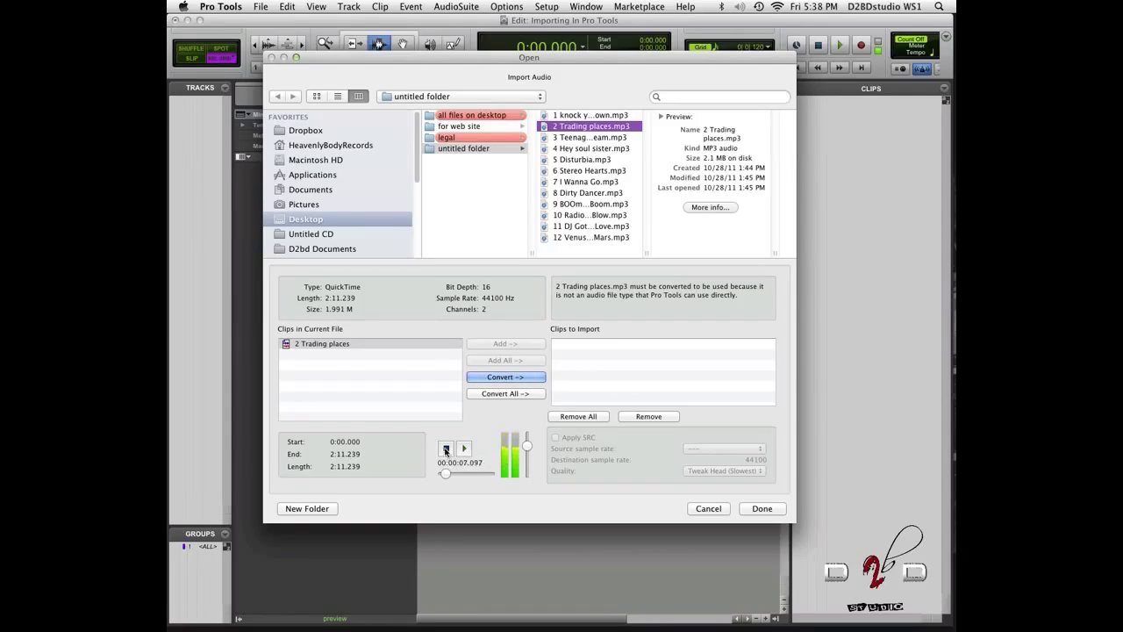
pyautogui.moveTo(446, 474); pyautogui.dragTo(473, 474)
pyautogui.moveTo(526, 445)
pyautogui.mouseDown()
pyautogui.moveTo(526, 474)
pyautogui.moveTo(527, 450)
pyautogui.mouseUp()
pyautogui.click(445, 449)
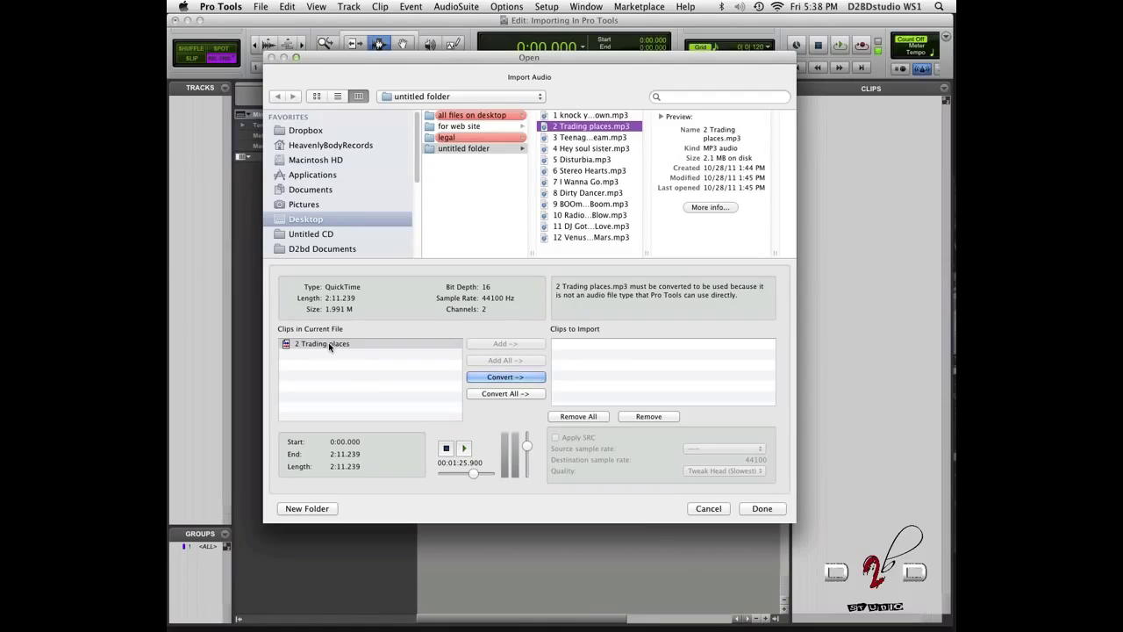
# Step: Add 2 Trading places to the conversion list and enable Apply SRC
pyautogui.click(525, 380)
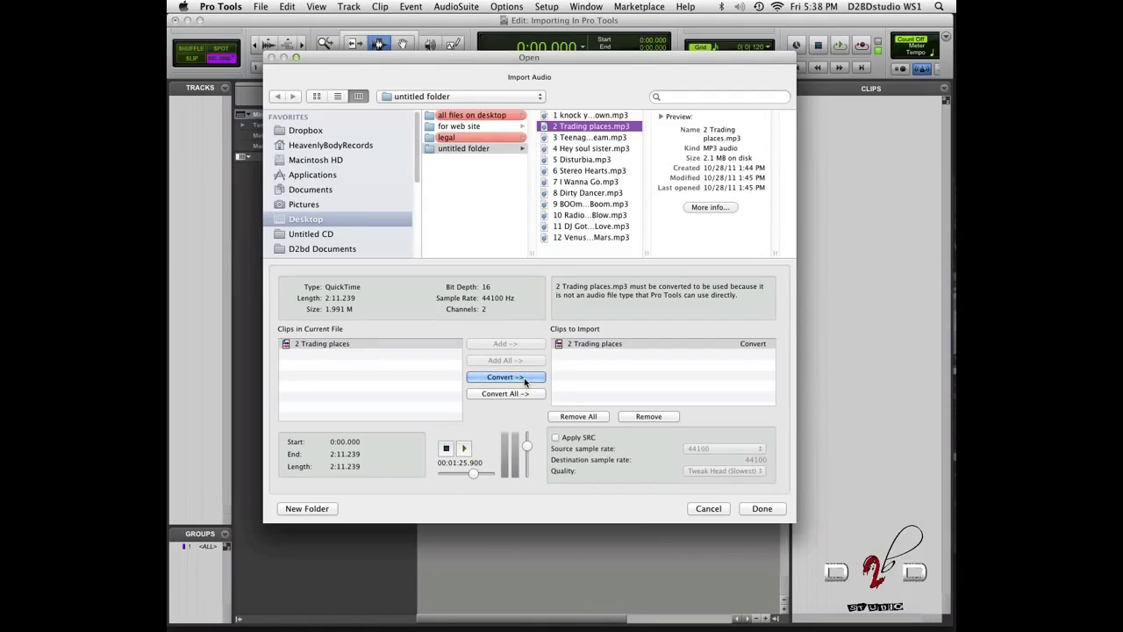
pyautogui.click(556, 439)
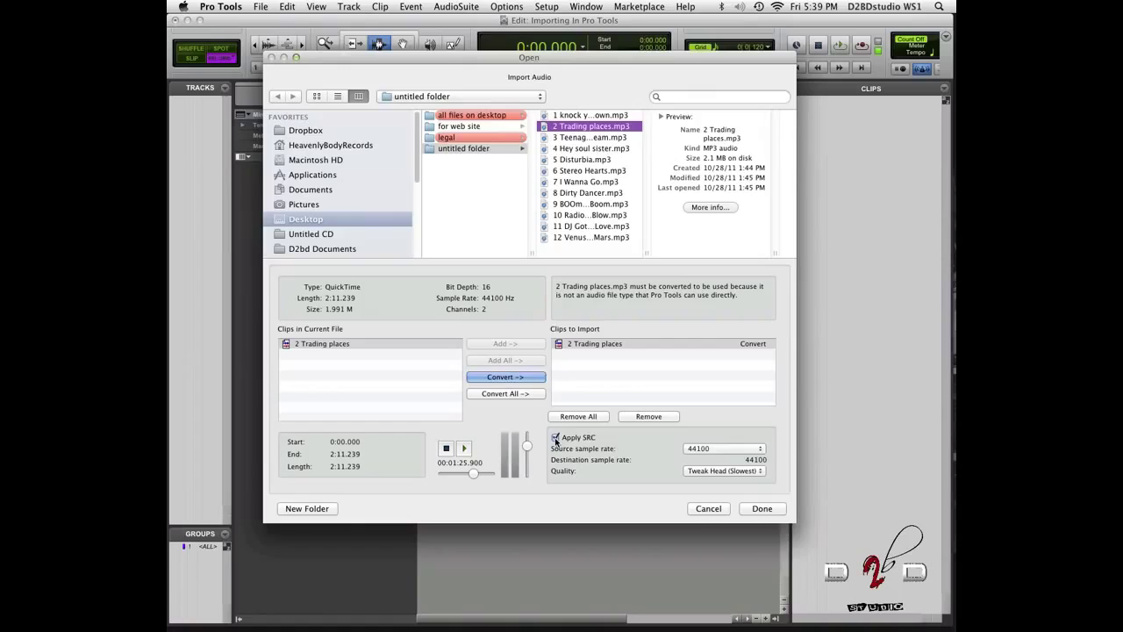
pyautogui.click(762, 454)
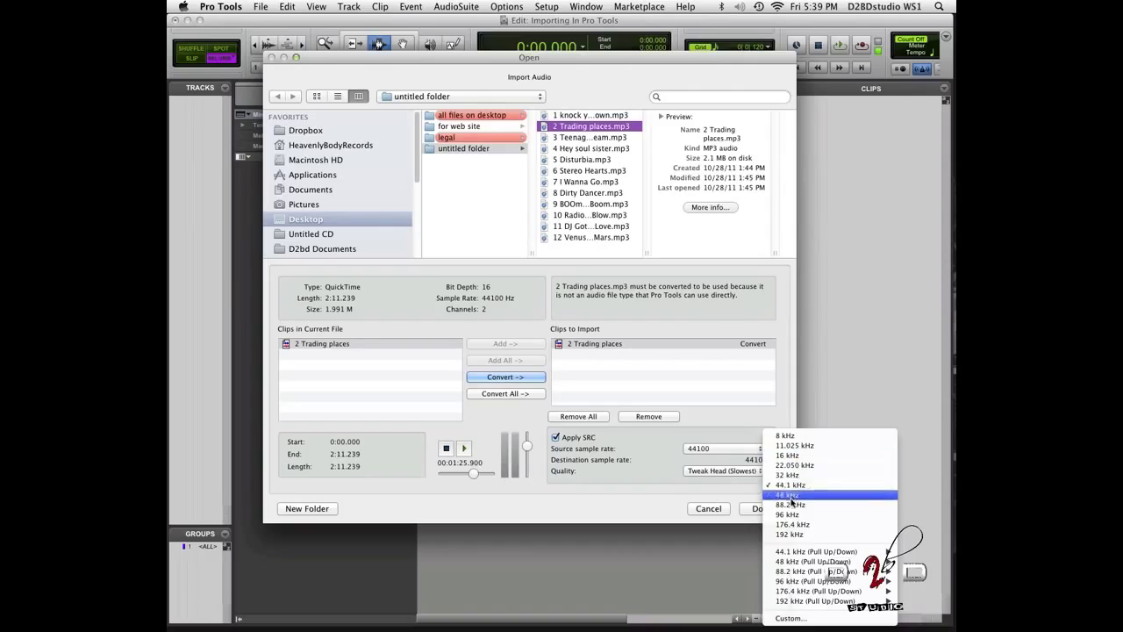
pyautogui.click(750, 471)
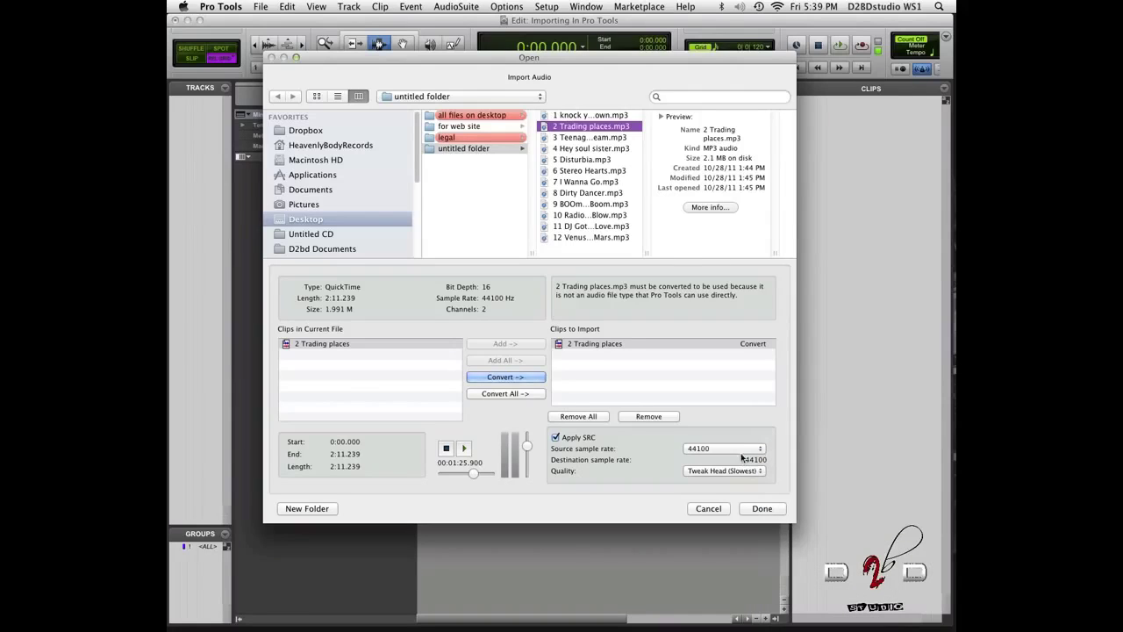
pyautogui.click(760, 458)
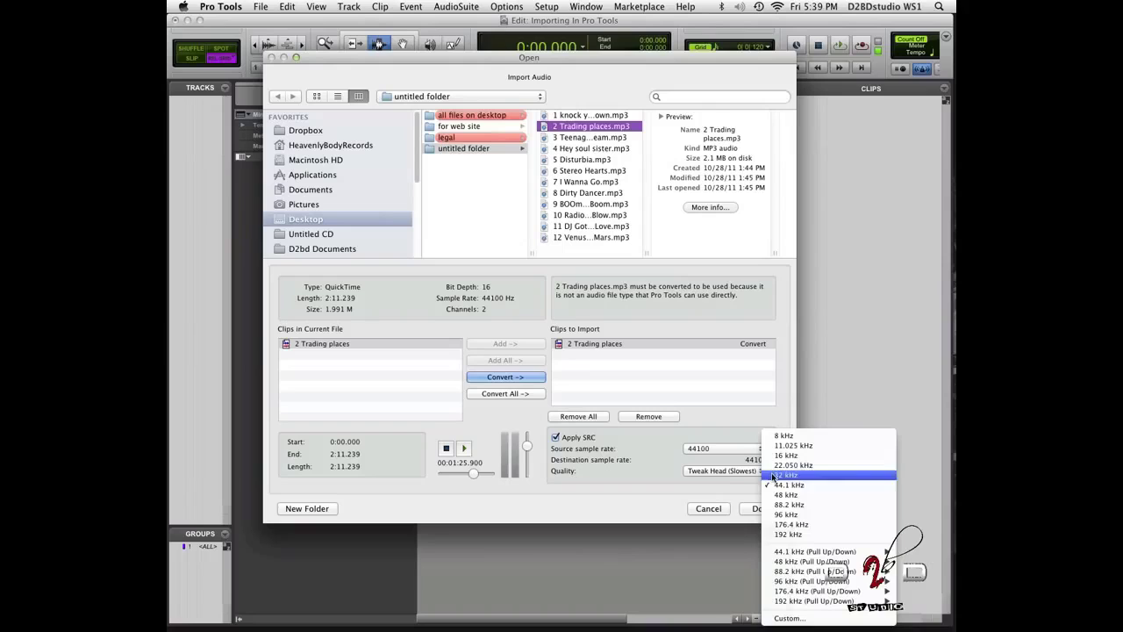
pyautogui.click(664, 468)
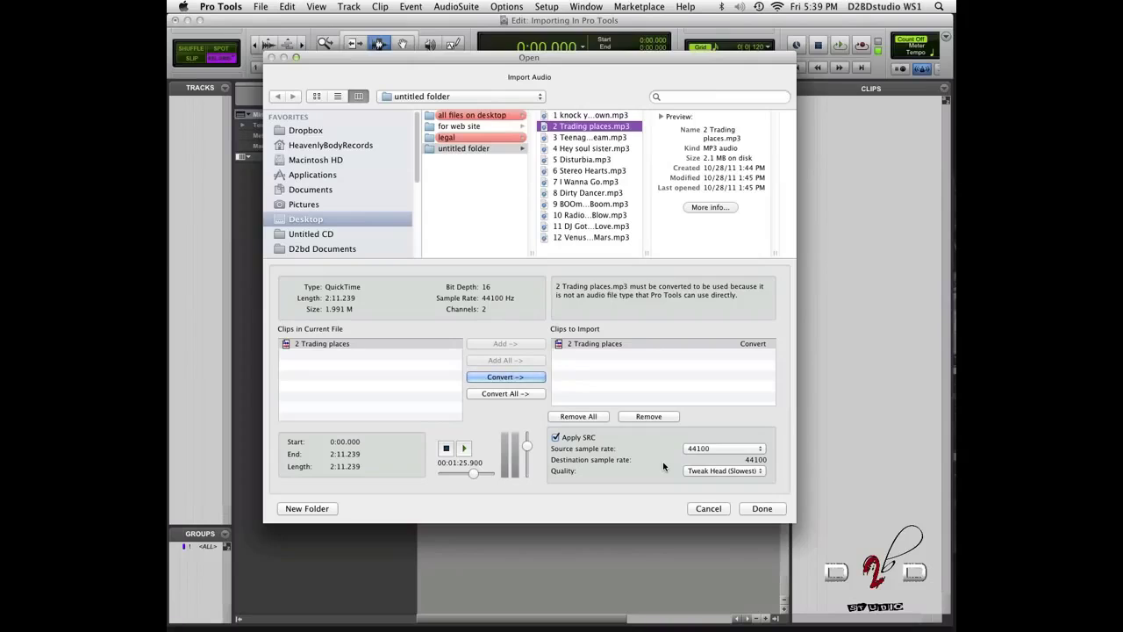
# Step: Set the source sample rate to 44.1 kHz and confirm the conversion settings with Done
pyautogui.click(747, 458)
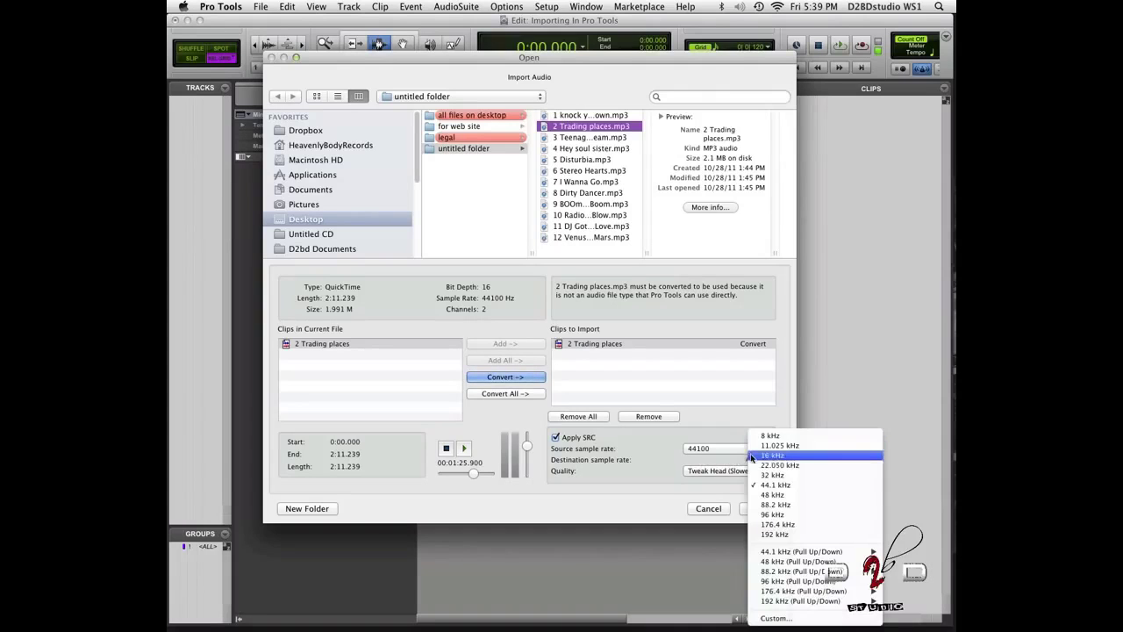
pyautogui.click(770, 496)
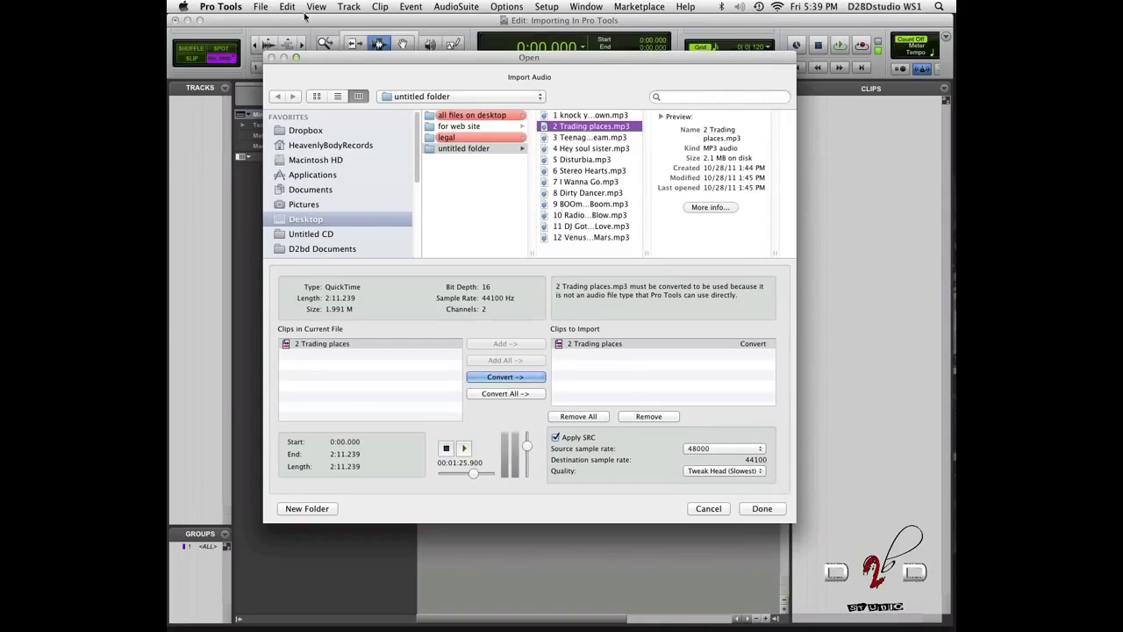
pyautogui.click(761, 450)
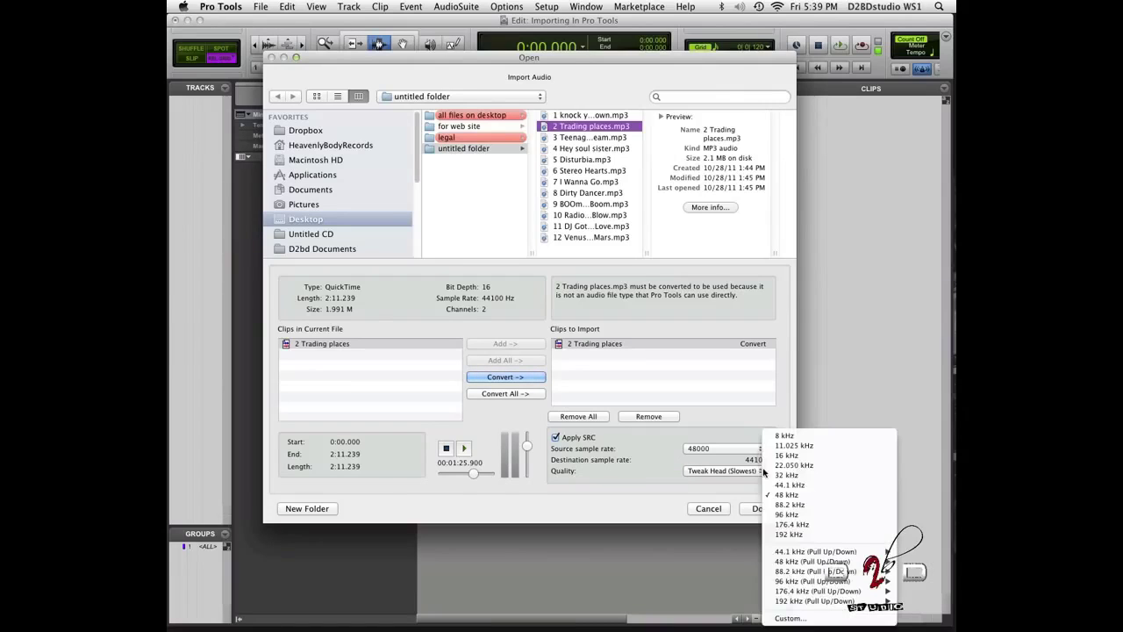
pyautogui.click(771, 484)
pyautogui.click(774, 513)
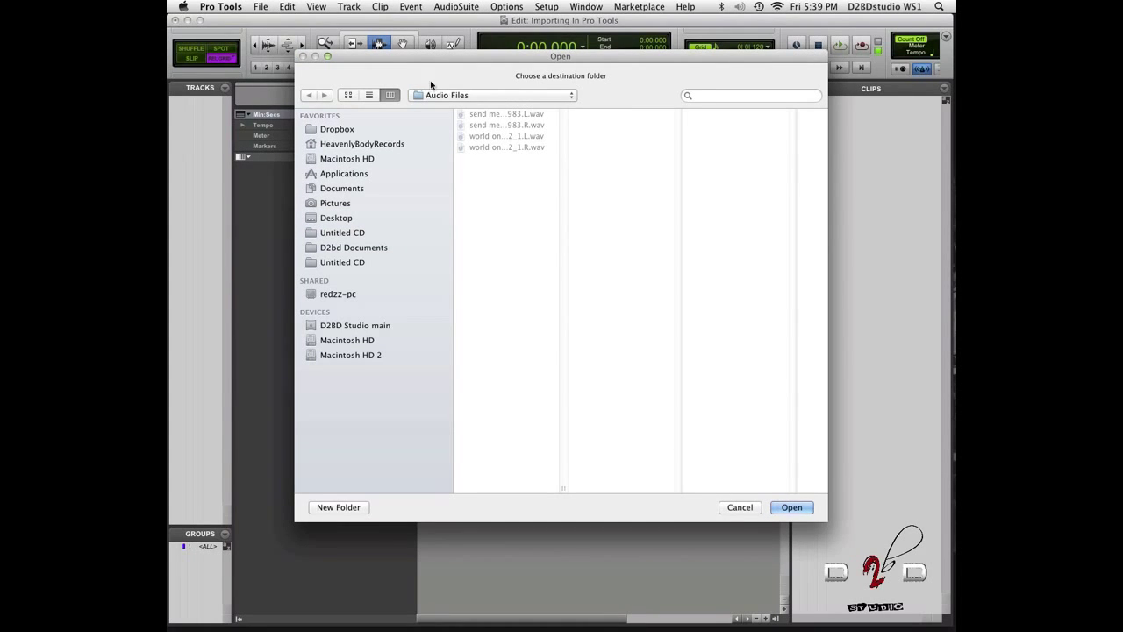
pyautogui.click(564, 96)
pyautogui.click(626, 193)
pyautogui.moveTo(586, 55); pyautogui.dragTo(640, 186)
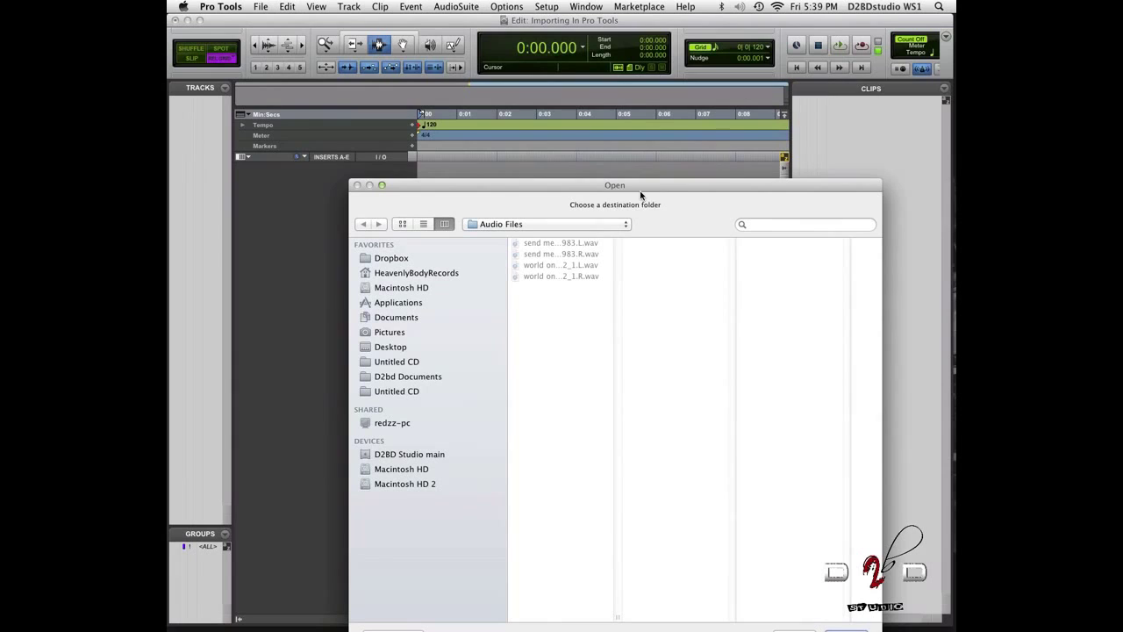
pyautogui.click(597, 227)
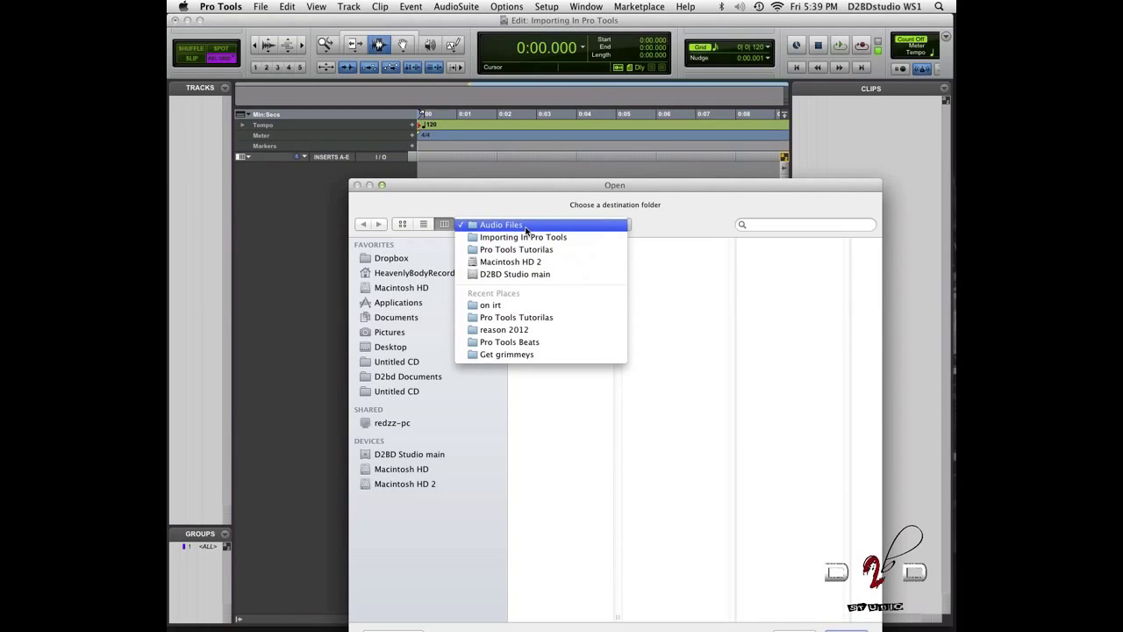
pyautogui.click(707, 272)
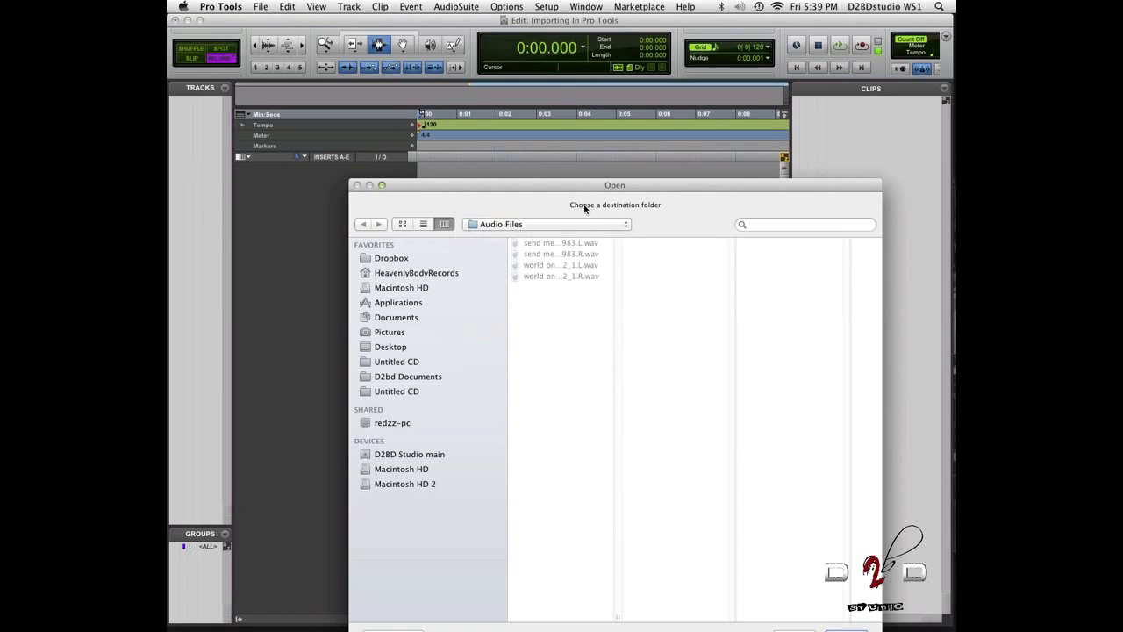
pyautogui.moveTo(576, 188); pyautogui.dragTo(490, 5)
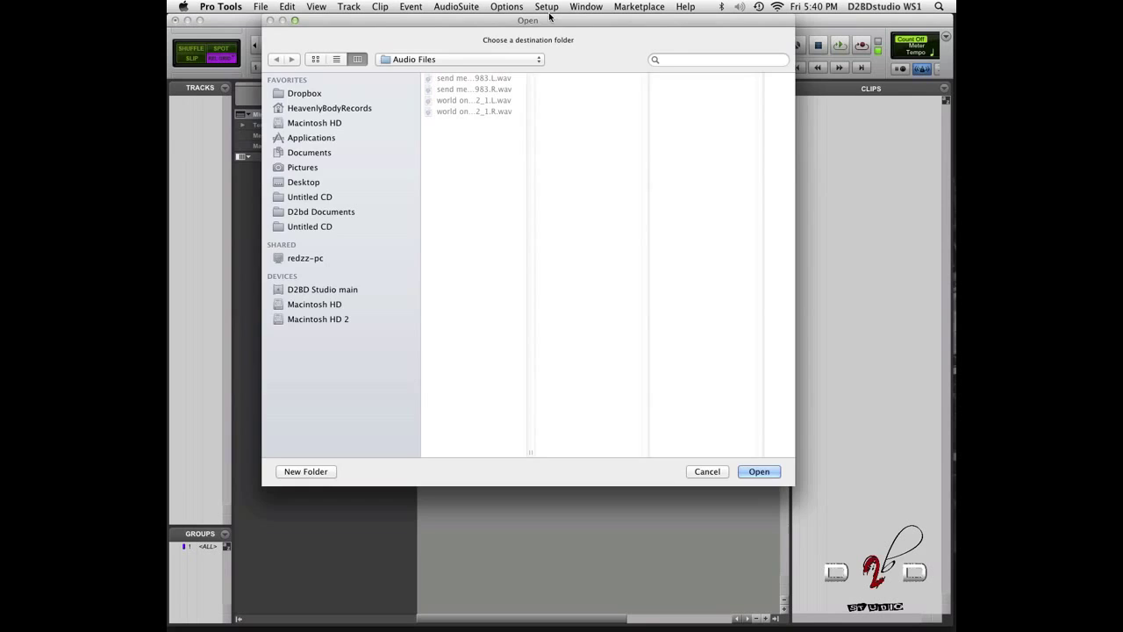
pyautogui.moveTo(551, 20); pyautogui.dragTo(588, 98)
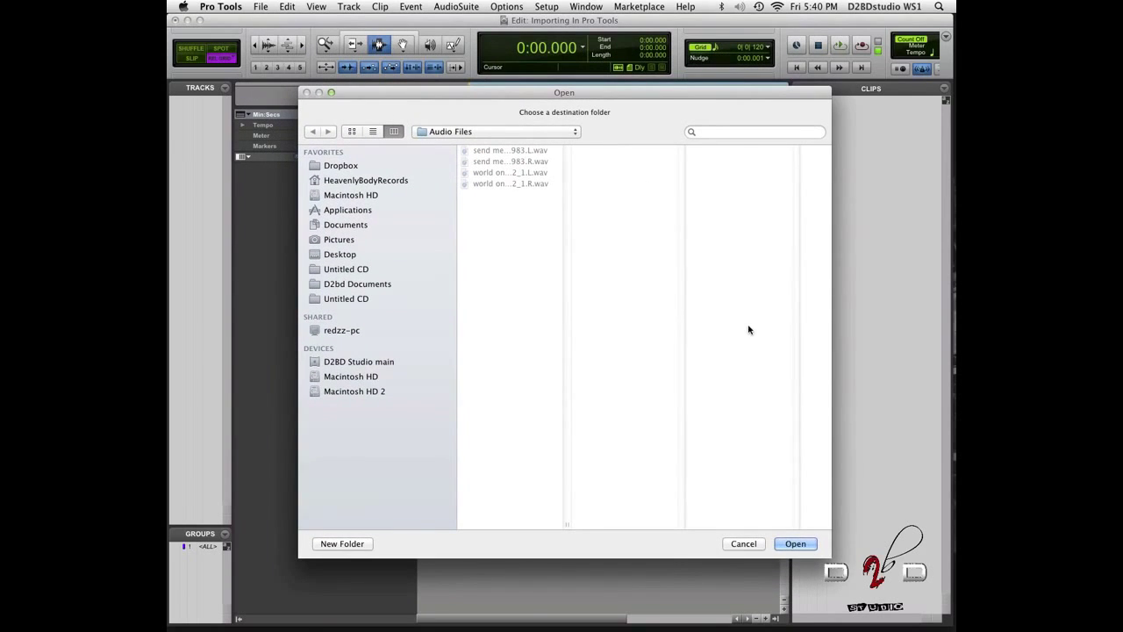
# Step: Cancel the destination folder chooser, returning to the empty Edit window
pyautogui.click(757, 546)
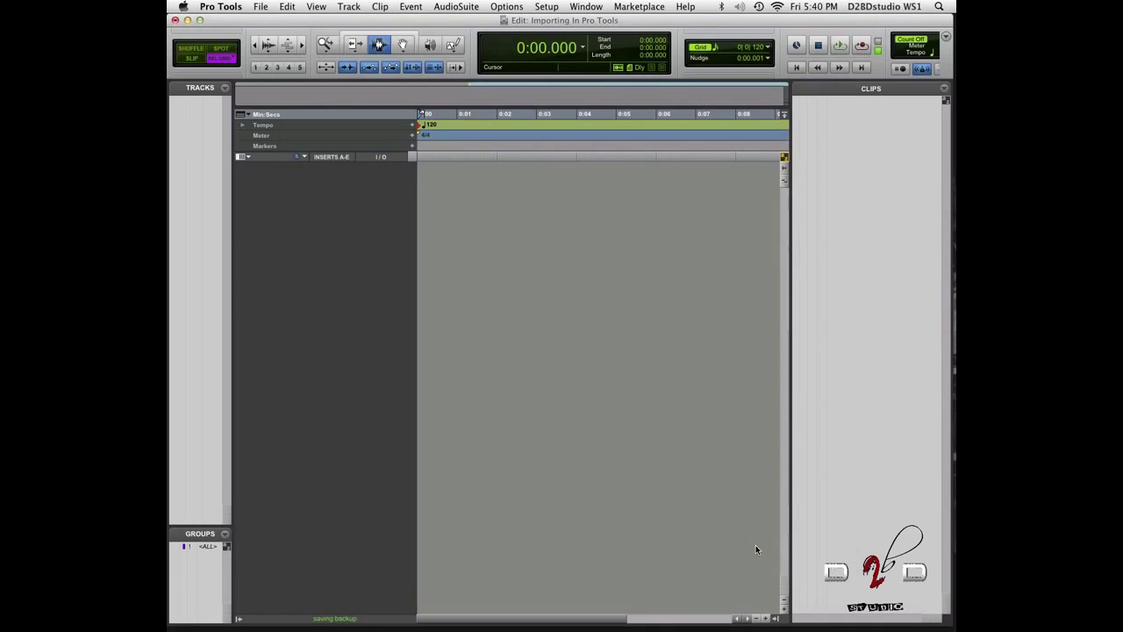